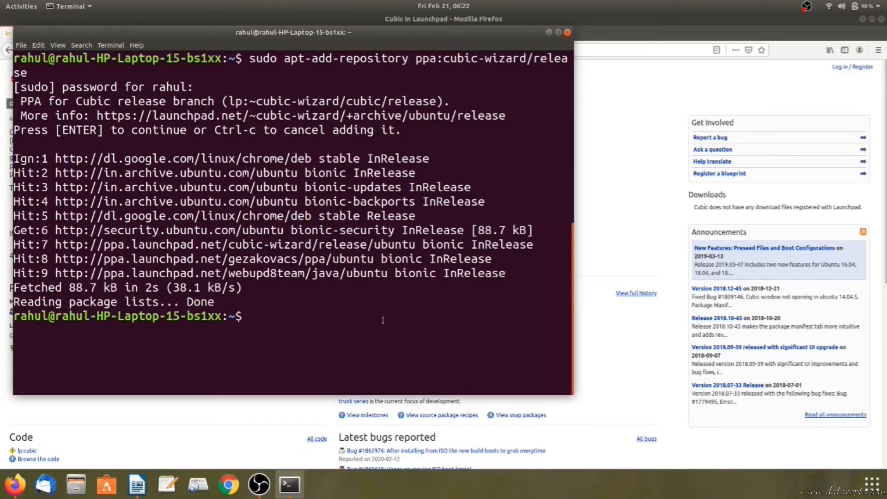
Refresh the package lists with sudo apt update
type("sudo apt up")
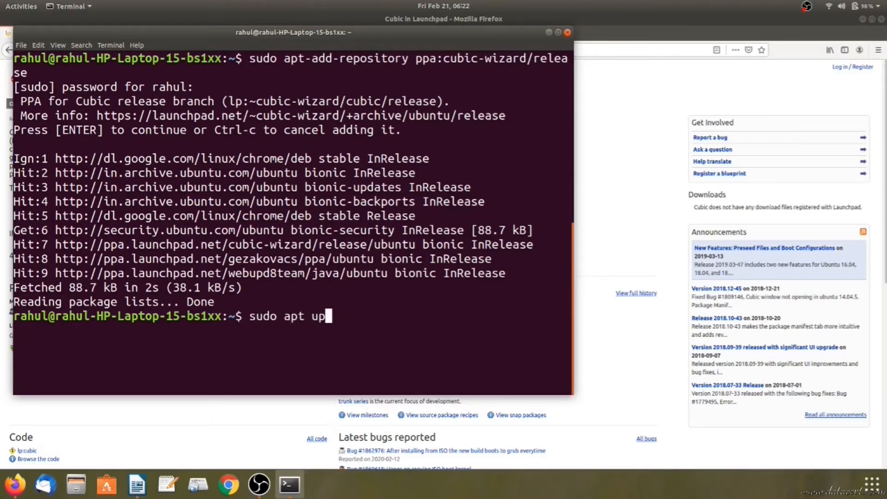
type("date")
key("Return")
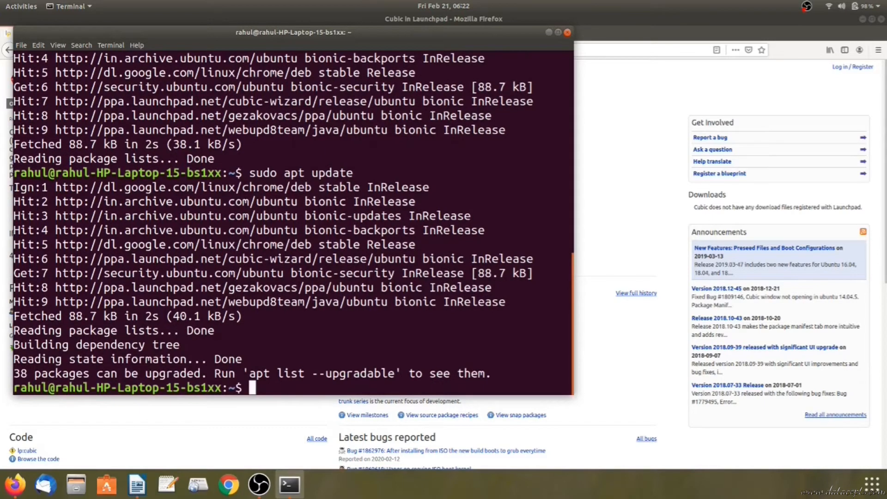
Clear the terminal and install the cubic package with sudo apt install cubic
type("clear")
key("Return")
type("sudo apt install cubic")
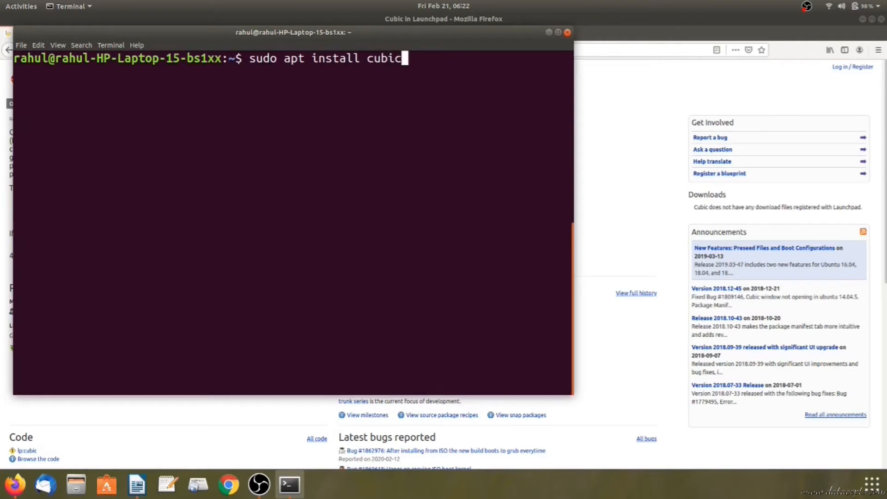
key("Return")
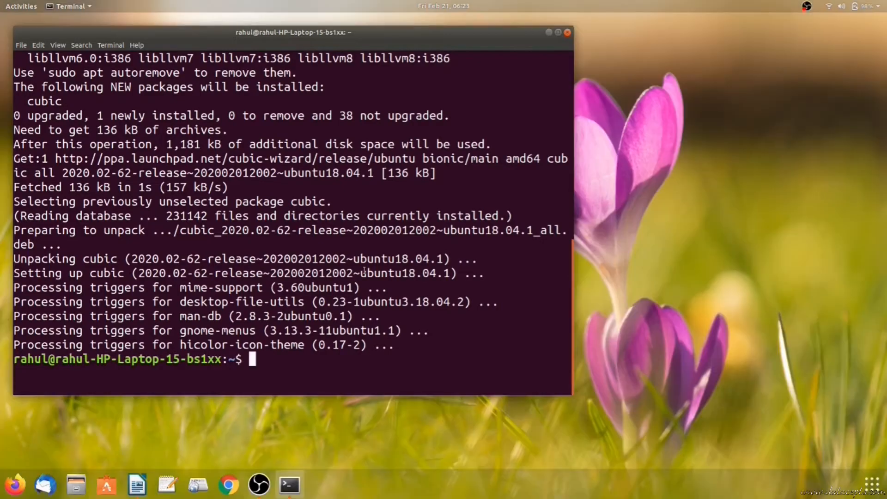
Launch Cubic from the terminal and authenticate with the account password
type("cubic")
key("Return")
type("****************")
key("Return")
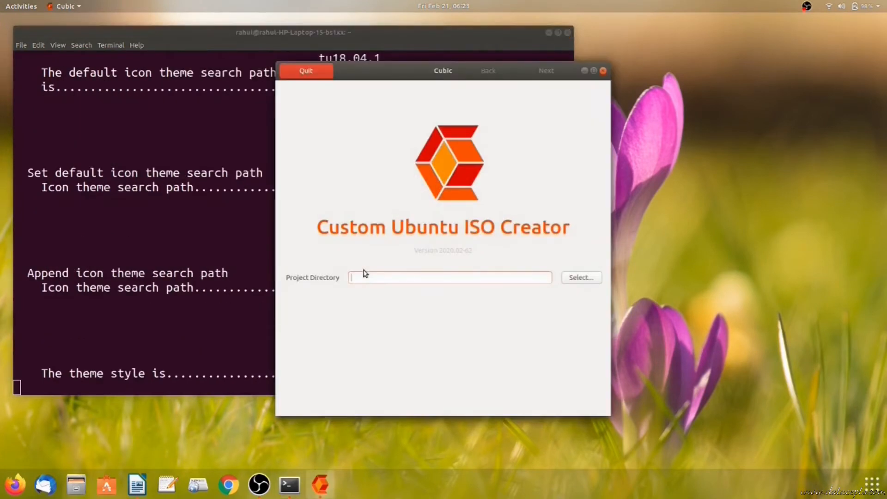
Create a folder named Cubic inside Downloads/distro and choose it as the project directory
left_click(588, 278)
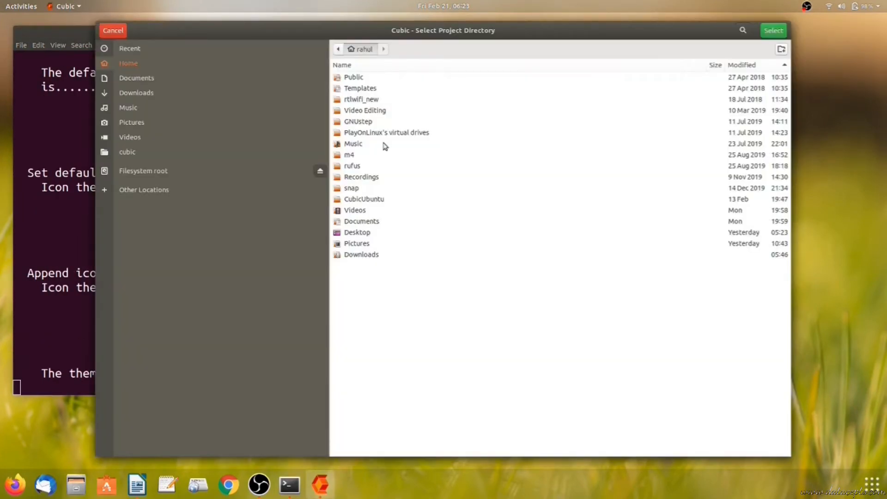
left_click(180, 93)
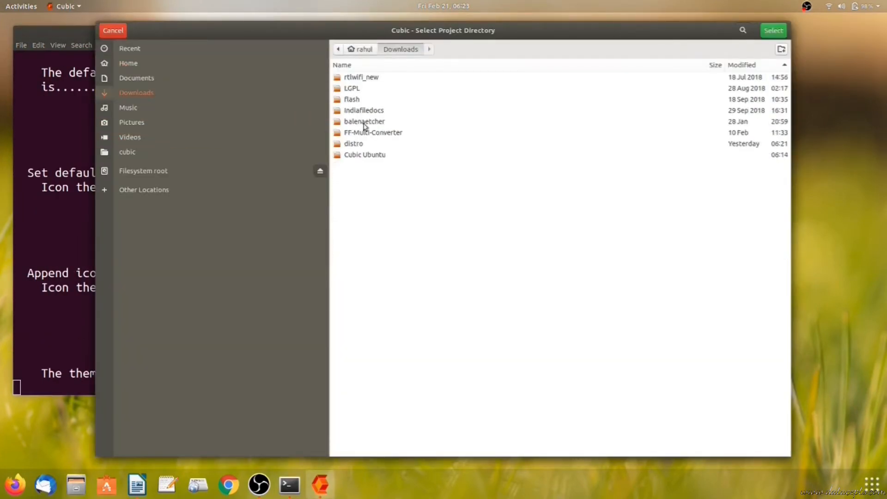
double_click(376, 155)
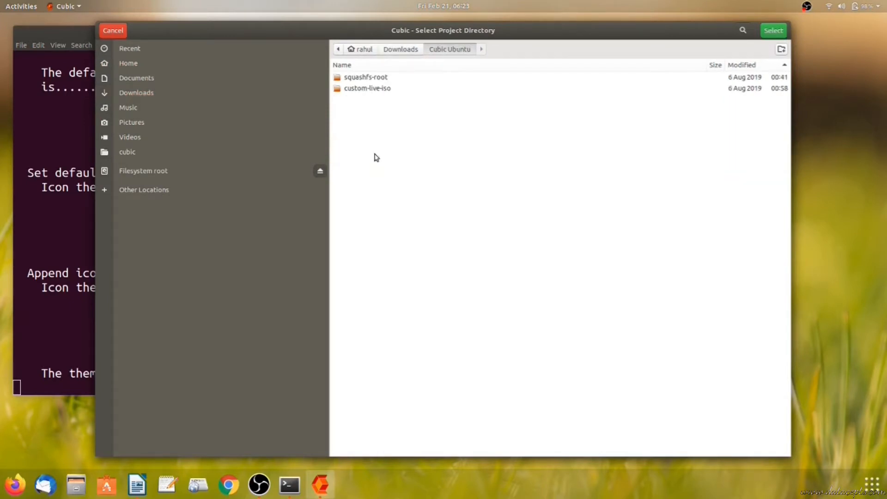
left_click(401, 49)
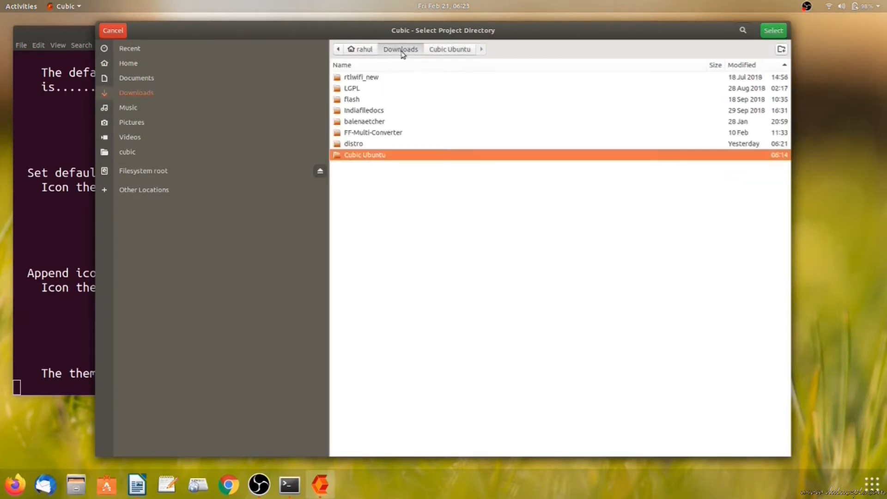
double_click(353, 144)
left_click(781, 49)
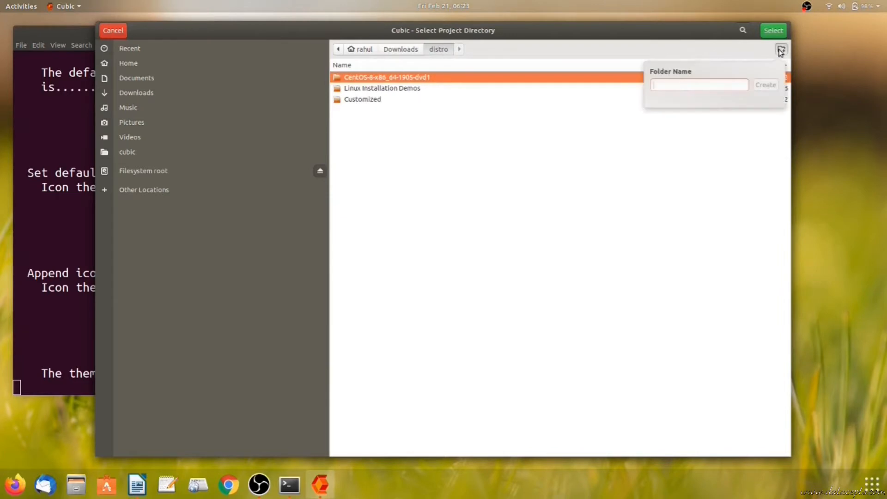
type("Cubic")
key("Return")
left_click(777, 31)
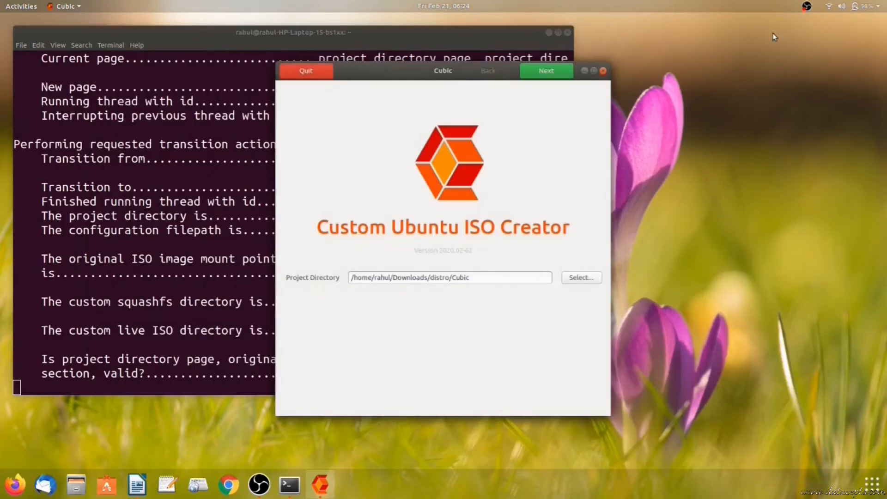
Continue to the ISO setup page and choose ubuntu-18.04.3-desktop-amd64.iso from Downloads/distro as the original disk image
left_click(554, 70)
left_click(583, 156)
left_click(243, 92)
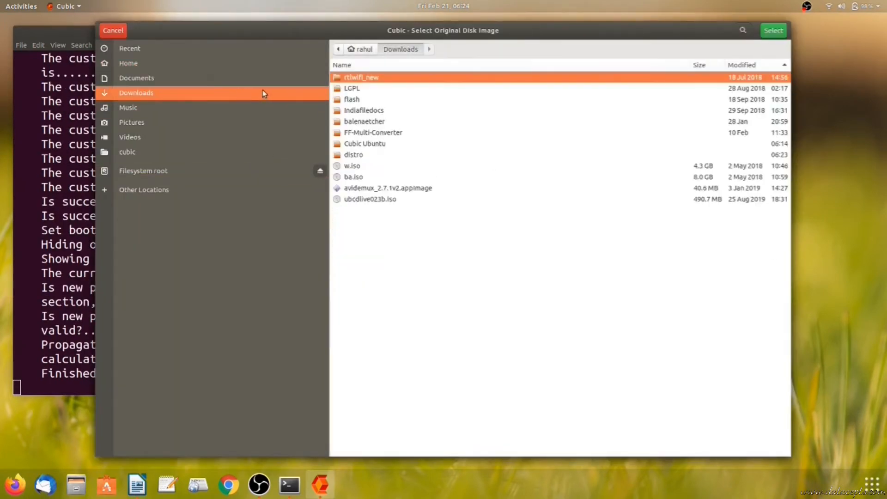
double_click(355, 155)
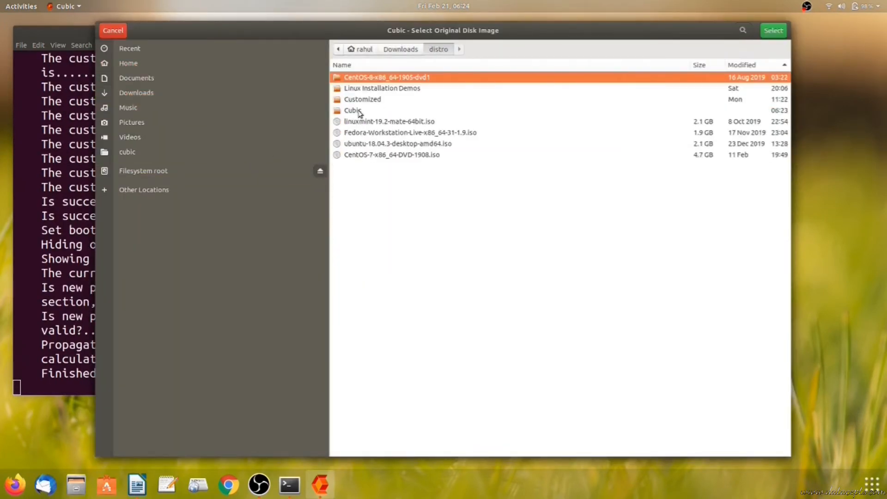
left_click(389, 144)
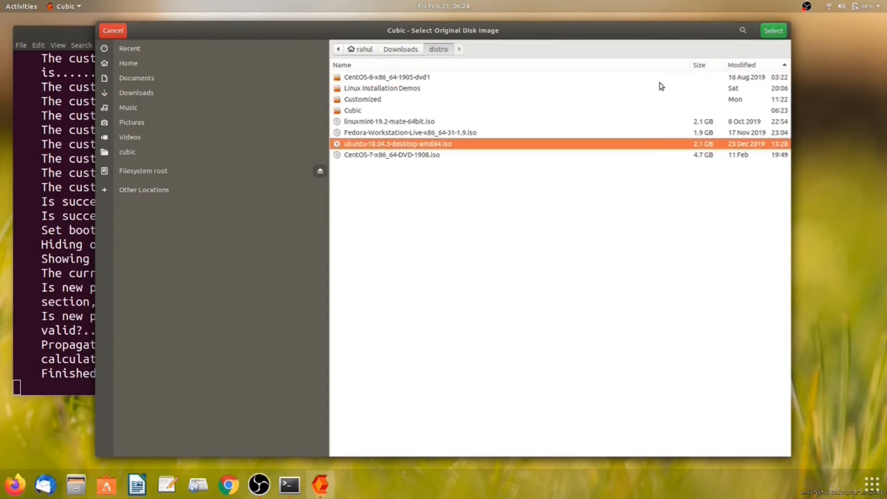
left_click(774, 30)
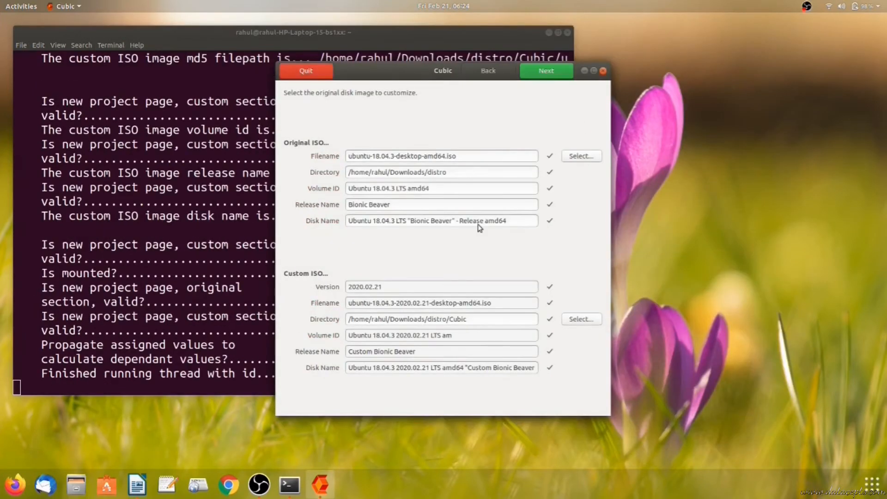
Set the custom ISO's version to Ubuntu Customized and its release name to Custom Bionic Beaver-Customized, and continue to the chroot terminal
triple_click(425, 287)
type("Ubun")
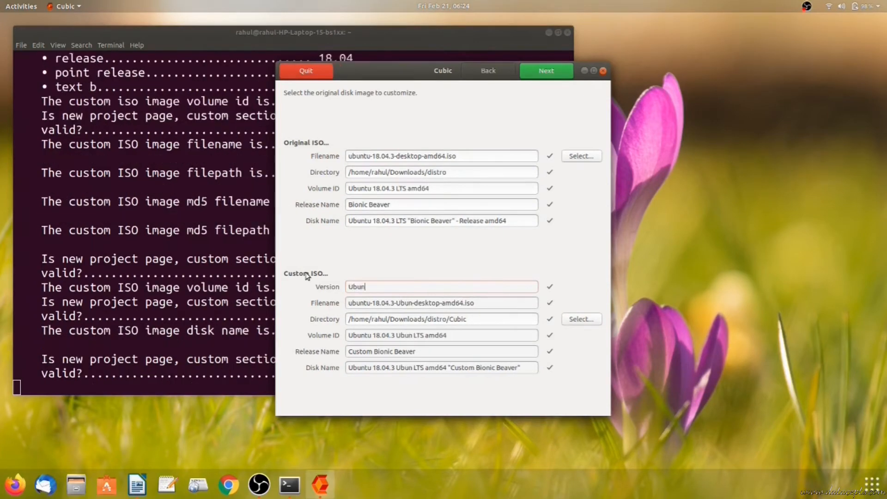
type("tu Customized")
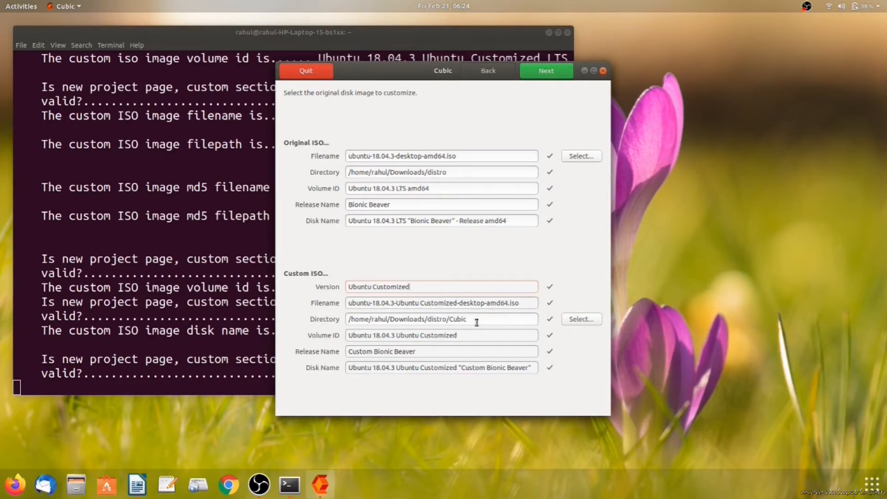
type("-Customized")
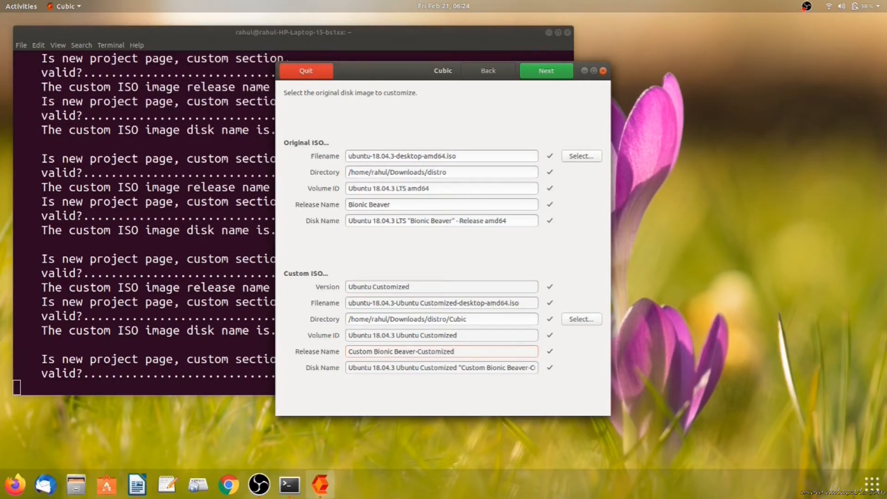
left_click(548, 73)
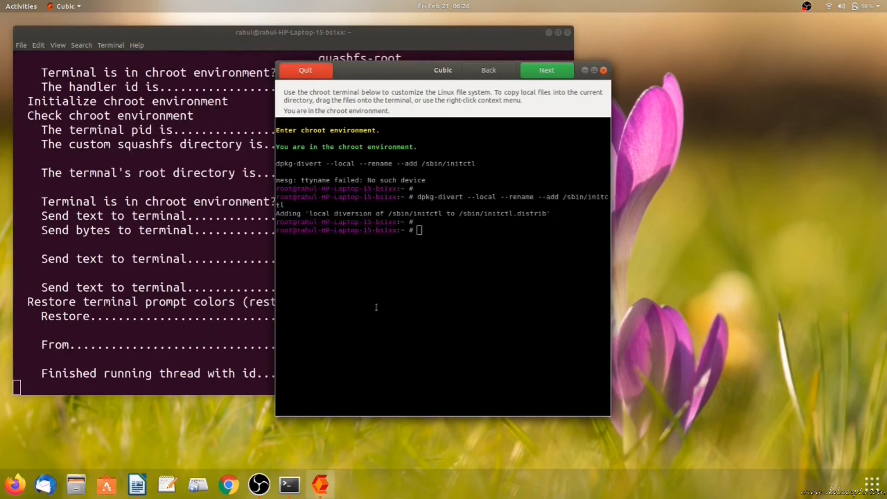
Test the chroot environment's network connection by pinging google.com, stop the ping and clear the terminal
left_click(420, 291)
type("ping google.com")
key("Return")
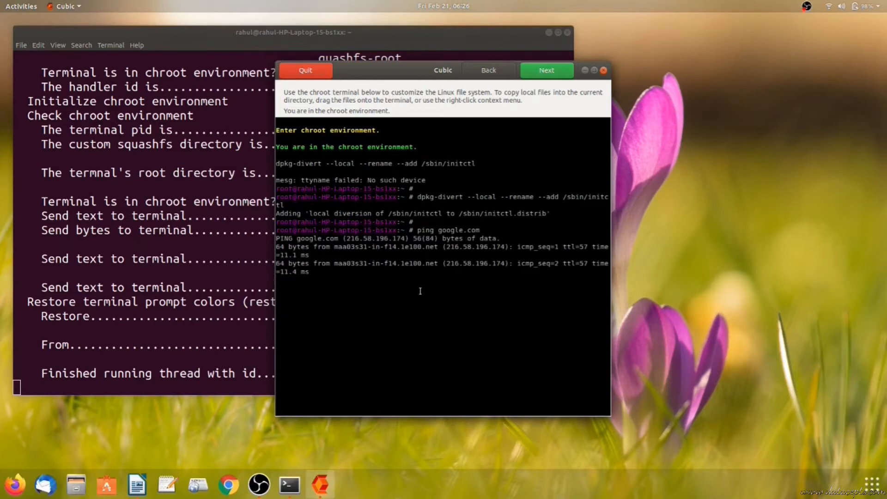
key("ctrl+c")
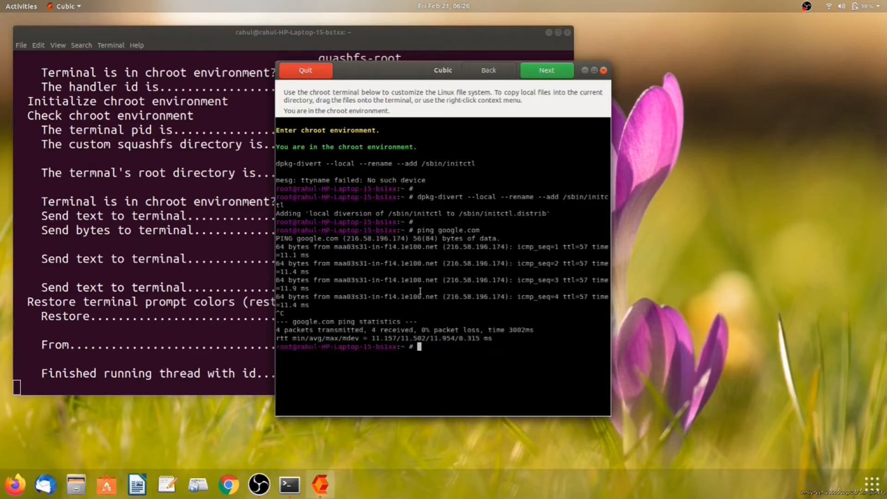
type("clear")
key("Return")
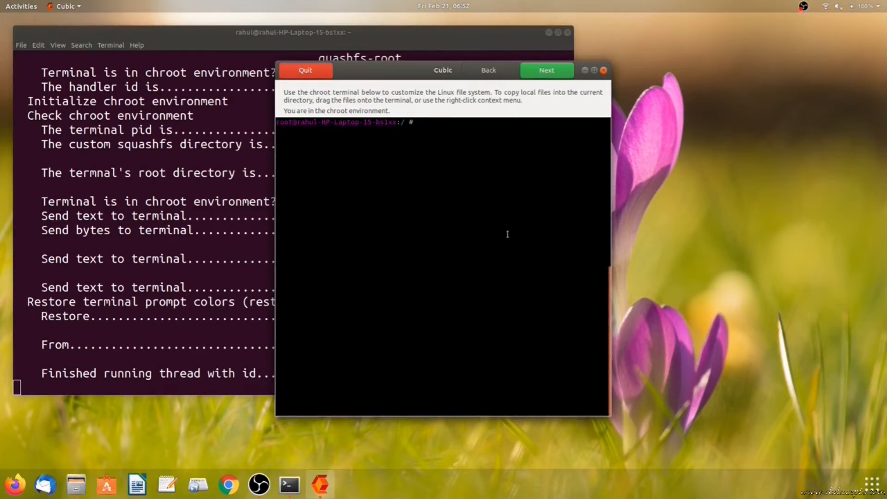
Change to /etc/apt in the chroot terminal and open sources.list in nano
type("cd /etc/apt")
key("Return")
type("nano ")
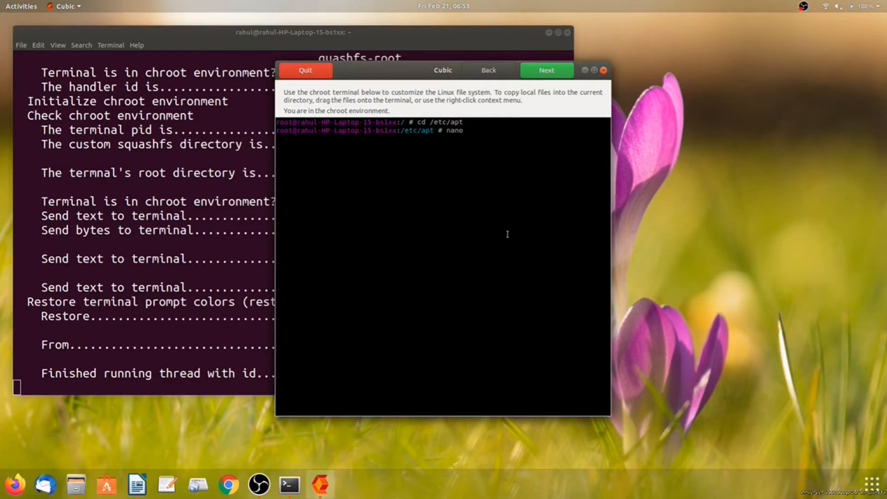
type("sources.list")
key("Return")
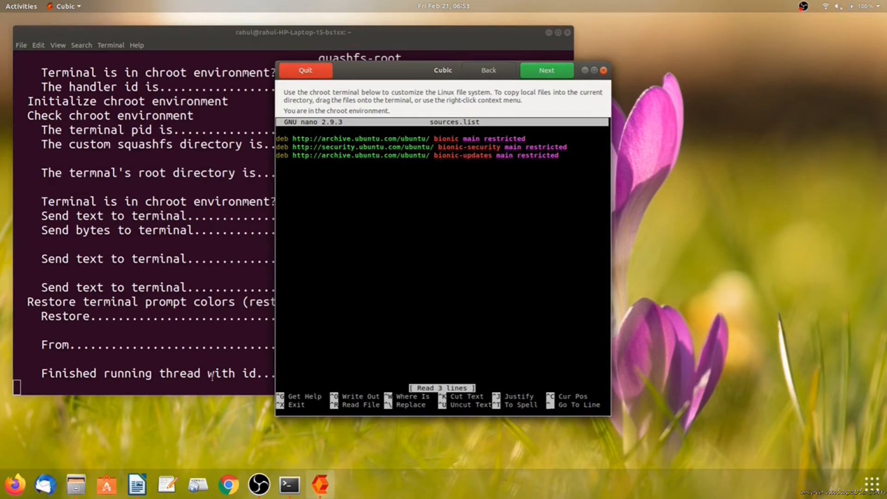
Open a new host terminal tab with enlarged text, change to /etc/apt/ and open the host's sources.list in nano
left_click(278, 53)
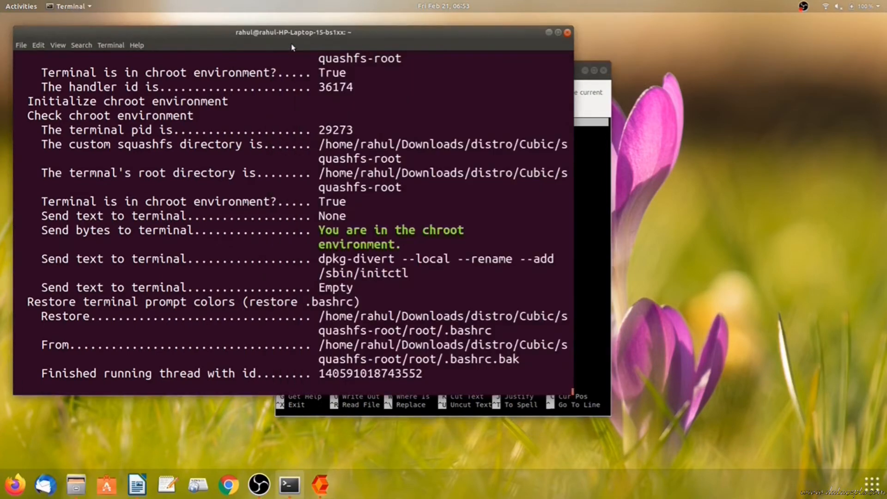
key("ctrl+shift+t")
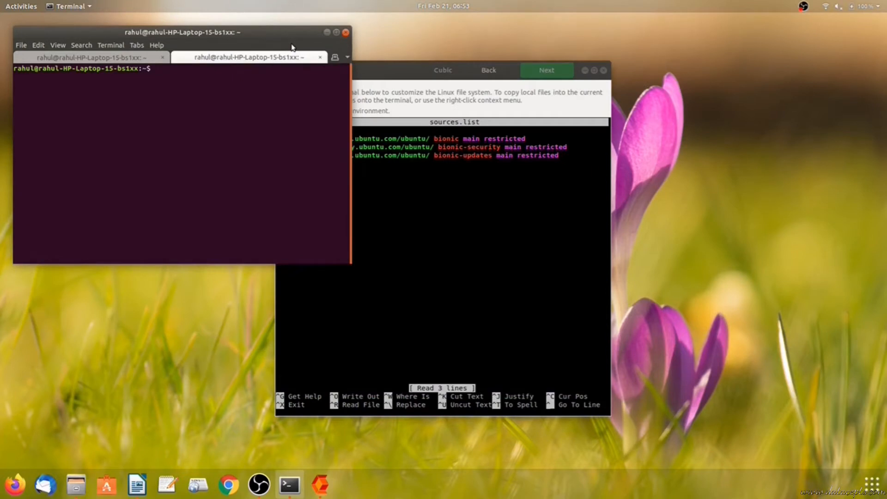
key("ctrl+plus")
key("ctrl+plus")
key("ctrl+plus")
type("cd /etc/")
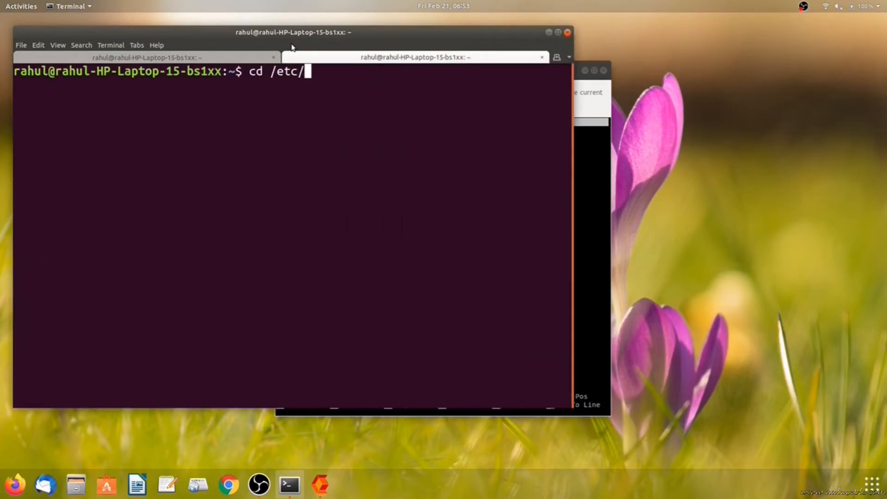
type("apt/")
key("Return")
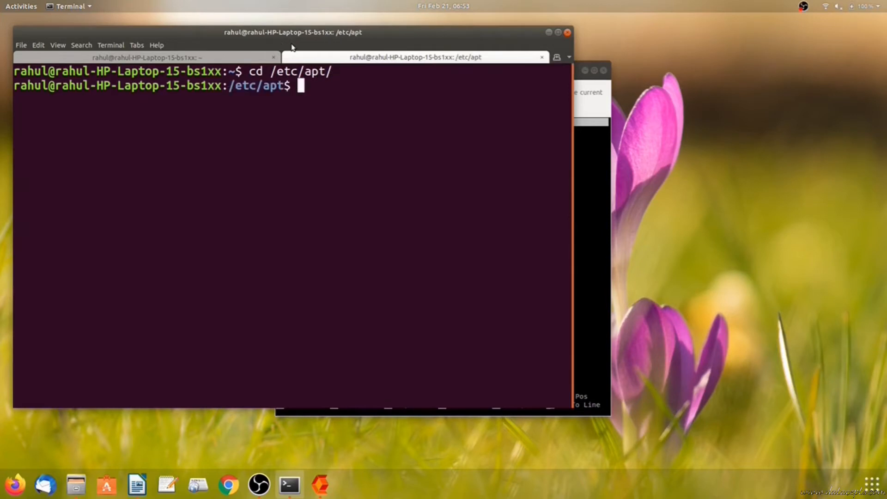
type("nano sources.list")
key("Return")
Examine the universe and multiverse repository lines in the host's sources.list, exit nano and close the extra terminal tab
key("Down")
key("Down")
key("Down")
key("Down")
key("Down")
key("Down")
key("Down")
key("Down")
key("Down")
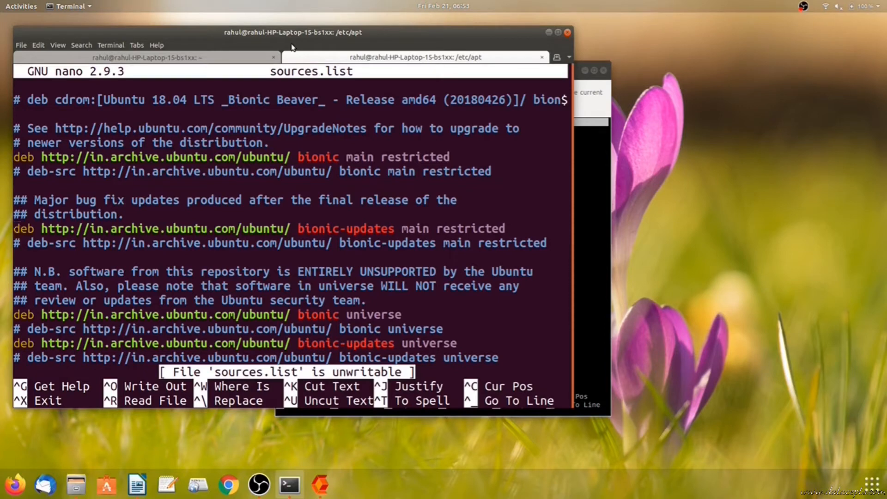
key("Down")
key("Down")
key("Down")
key("Down")
key("Down")
key("Down")
key("Down")
key("Down")
key("Down")
key("Down")
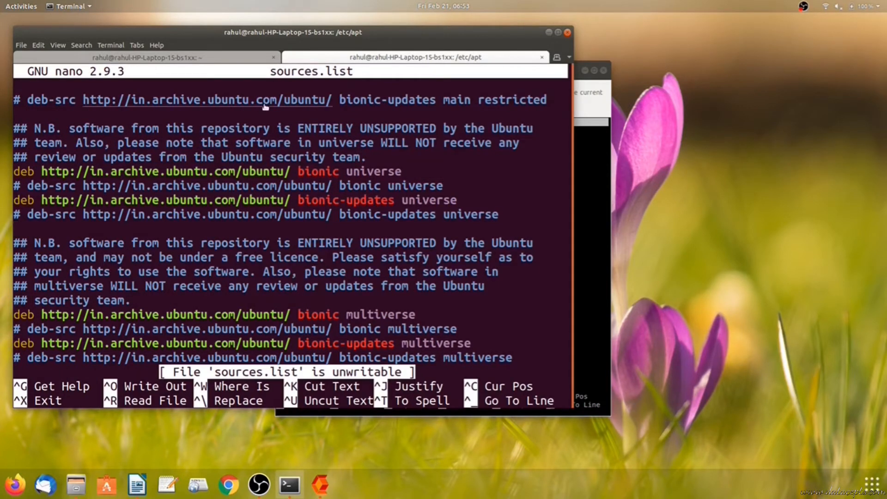
triple_click(301, 199)
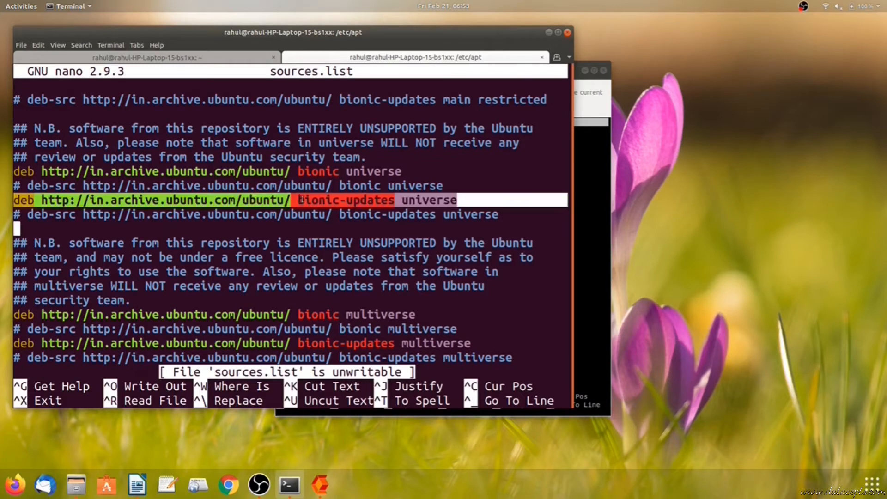
triple_click(320, 171)
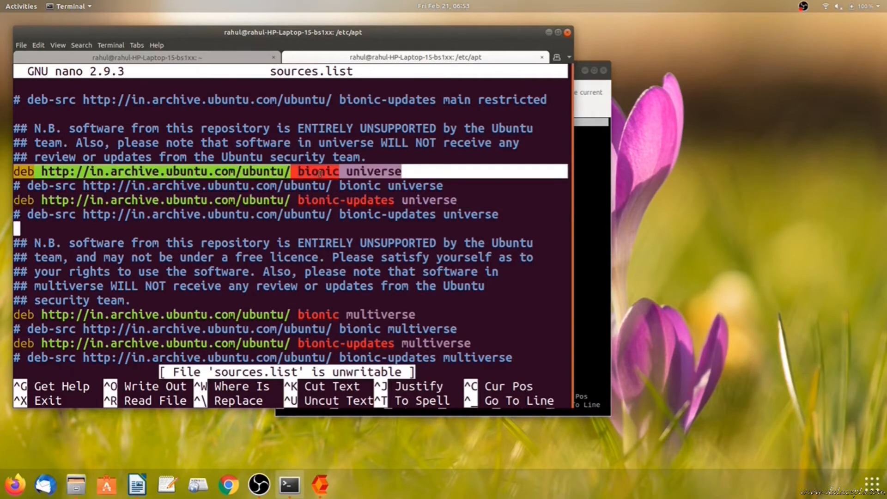
triple_click(322, 315)
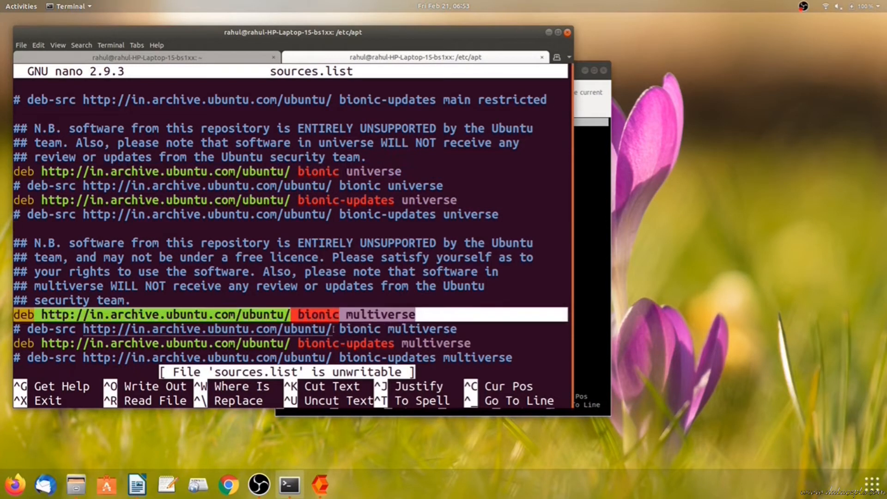
triple_click(392, 345)
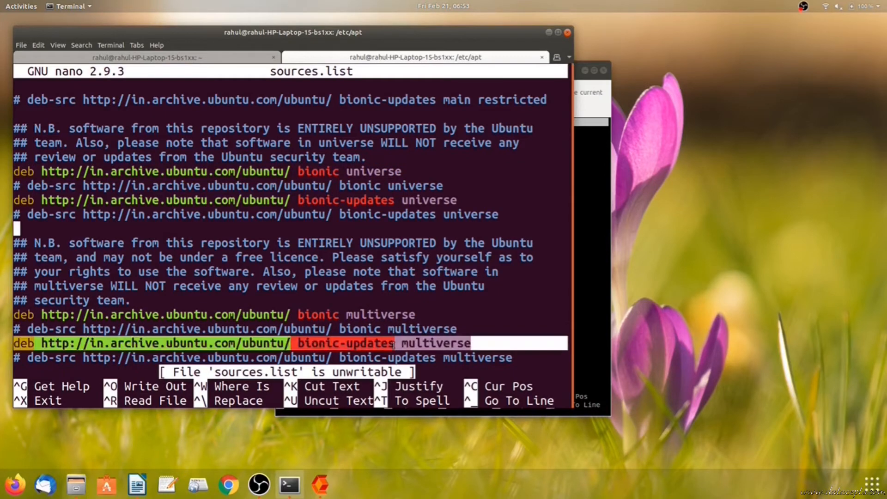
key("Down")
key("Down")
key("Down")
key("Down")
key("Down")
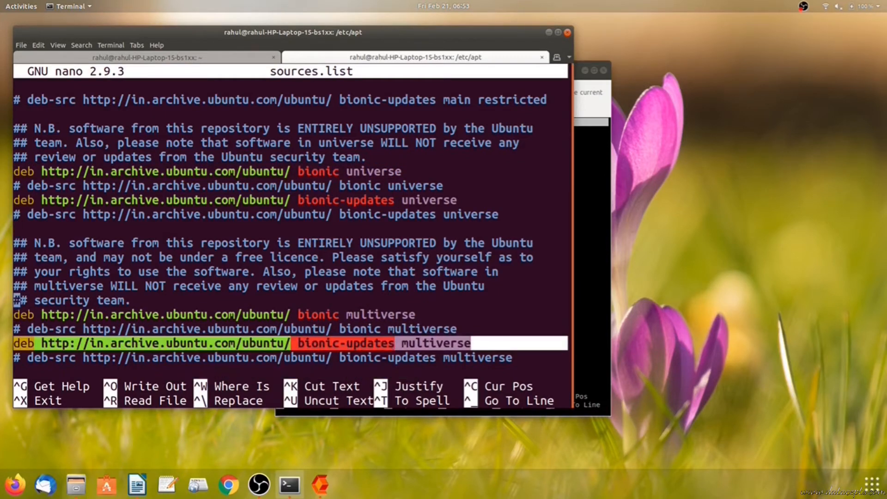
key("ctrl+x")
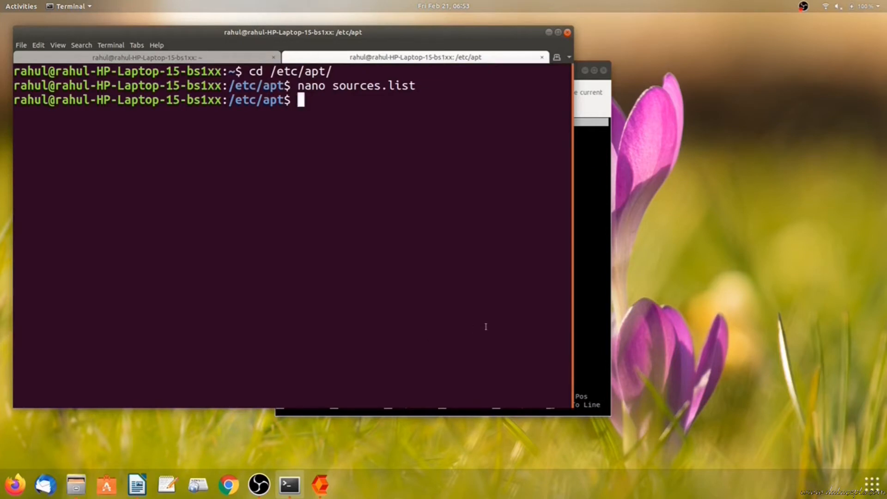
type("ex")
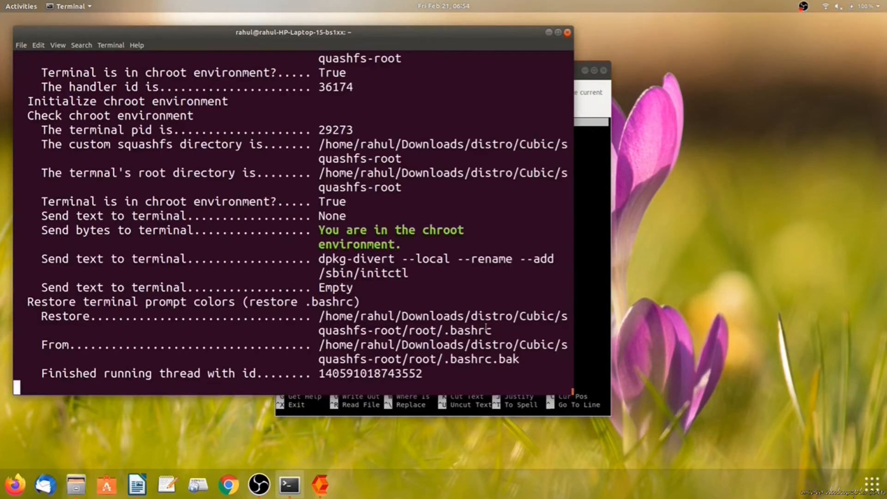
Paste the universe and multiverse lines for bionic, bionic-updates and bionic-security at the end of the chroot's sources.list, and save it
left_click(586, 209)
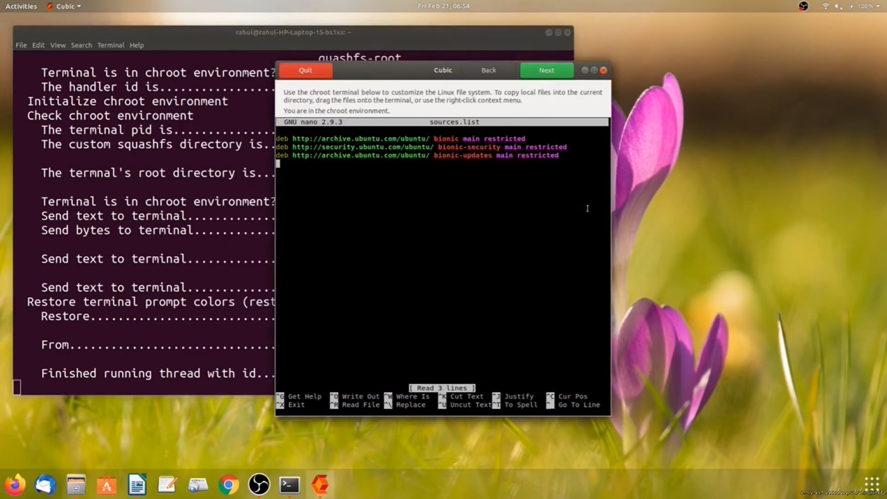
right_click(445, 172)
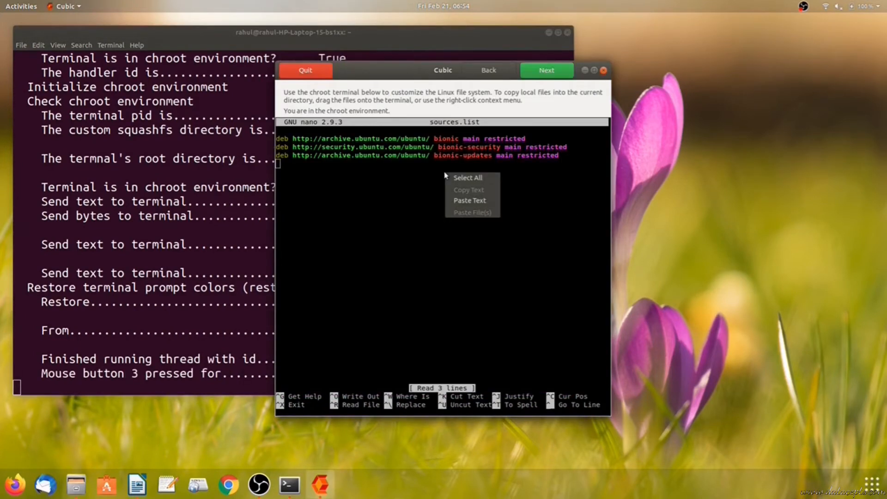
left_click(469, 200)
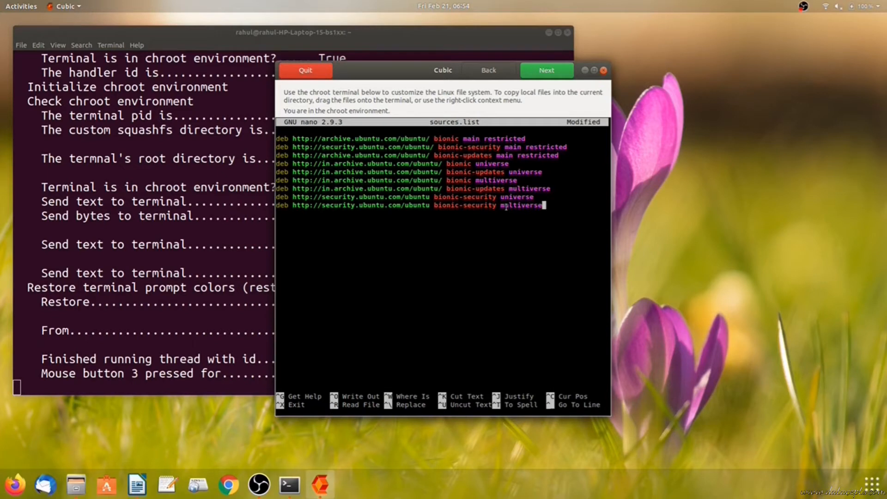
key("ctrl+x")
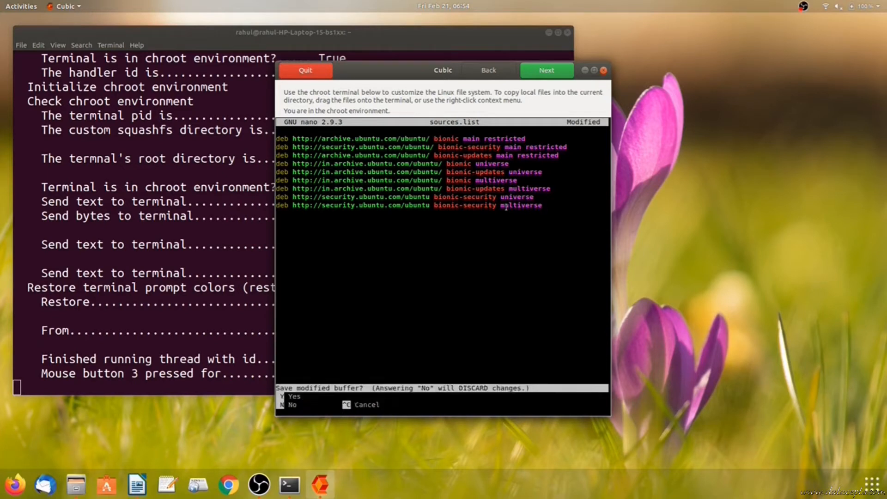
key("y")
key("Return")
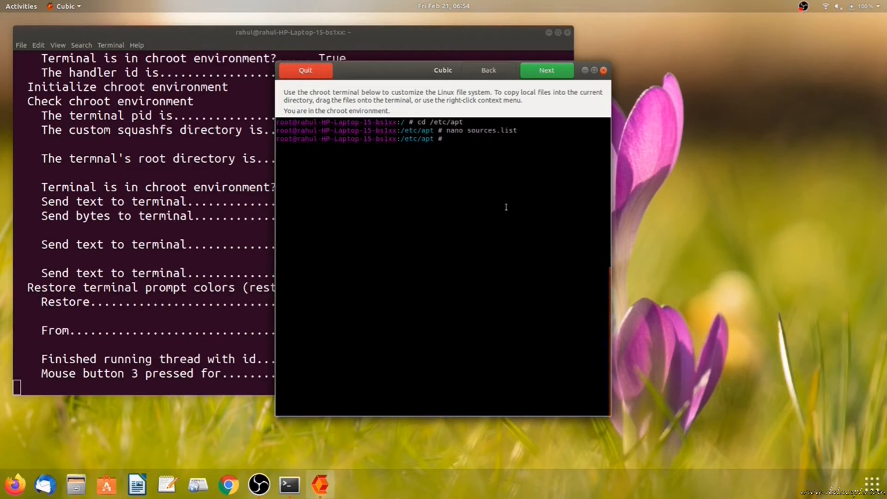
Refresh the package lists with apt update in the chroot terminal and clear its output
type("d")
key("BackSpace")
key("BackSpace")
key("BackSpace")
type("apt ")
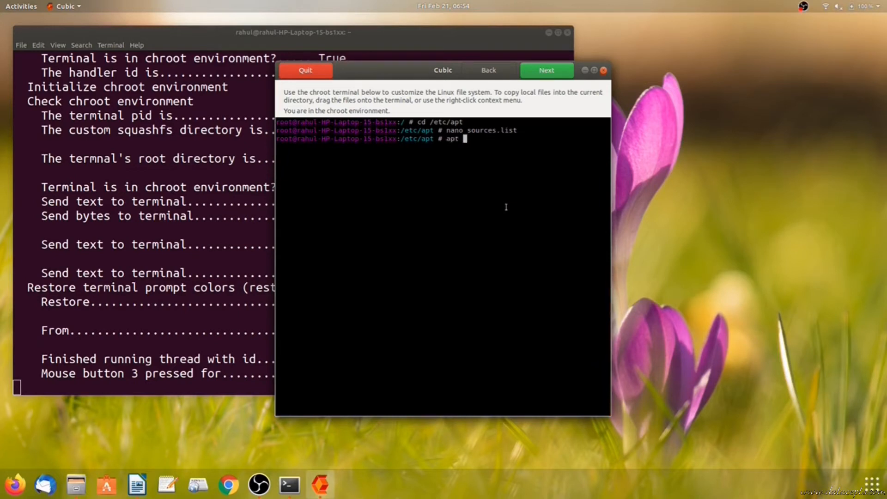
type("update")
key("Return")
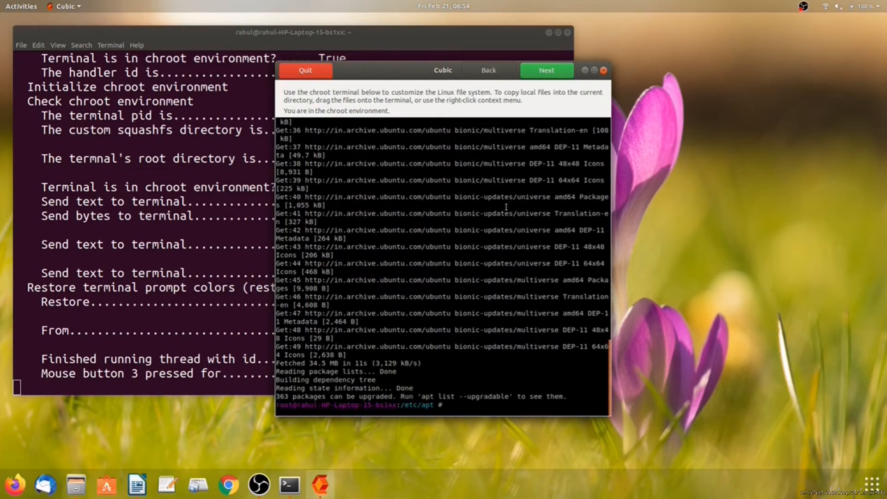
type("clear")
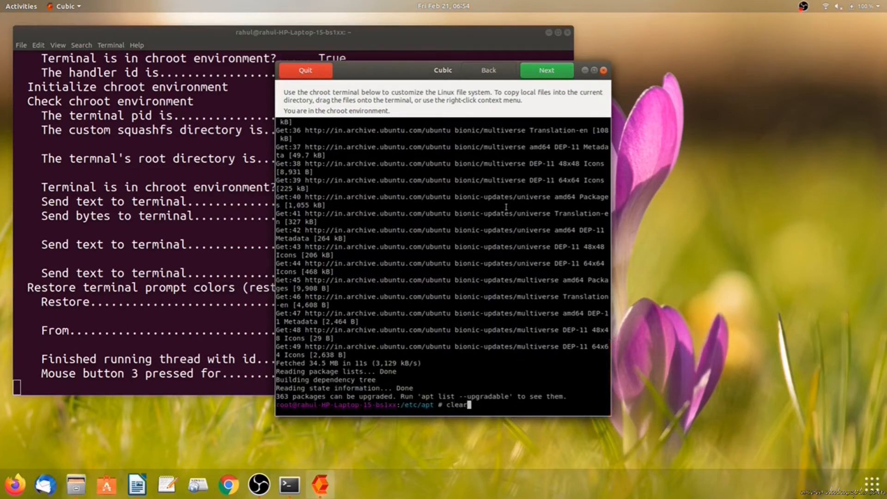
key("Return")
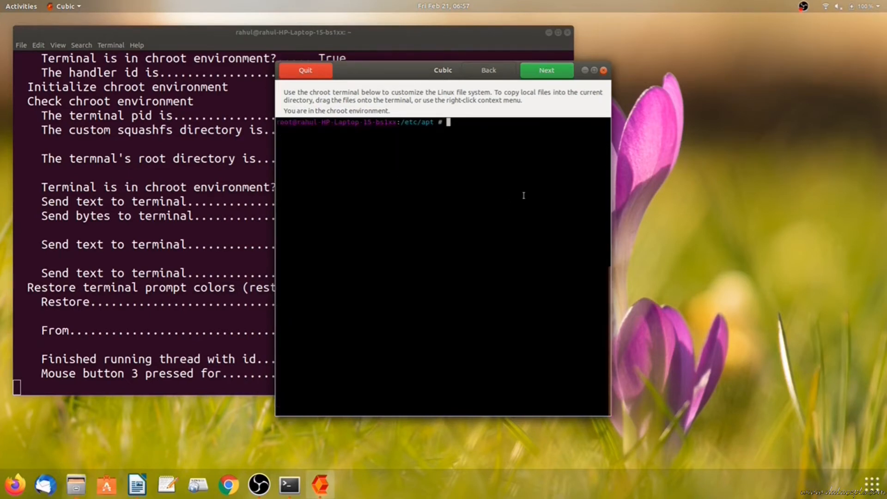
Change to /usr/share/backgrounds/ in the chroot terminal, list its files and clear the terminal
type("cd /")
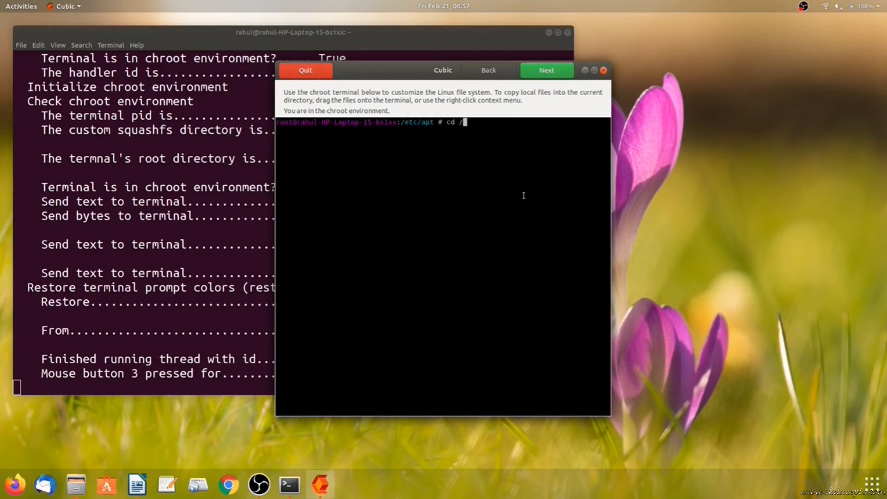
type("usr/share/backgrounds/")
key("Return")
type("ls")
key("Return")
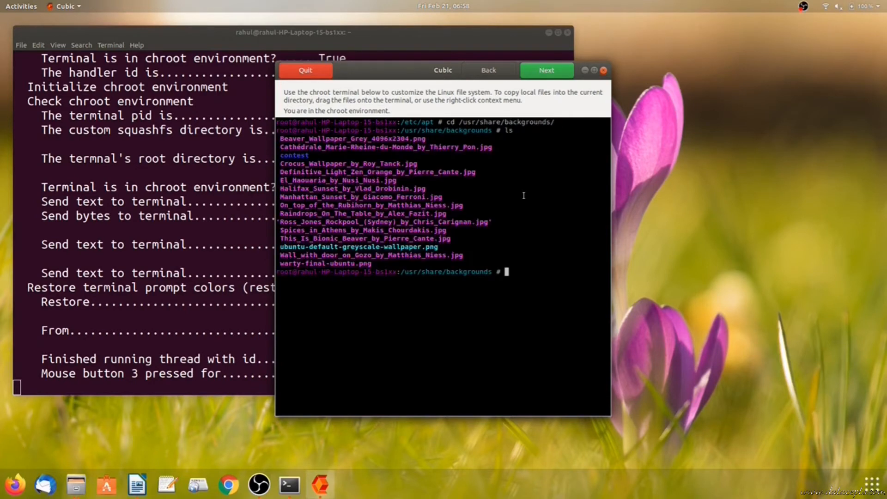
type("clear")
key("Return")
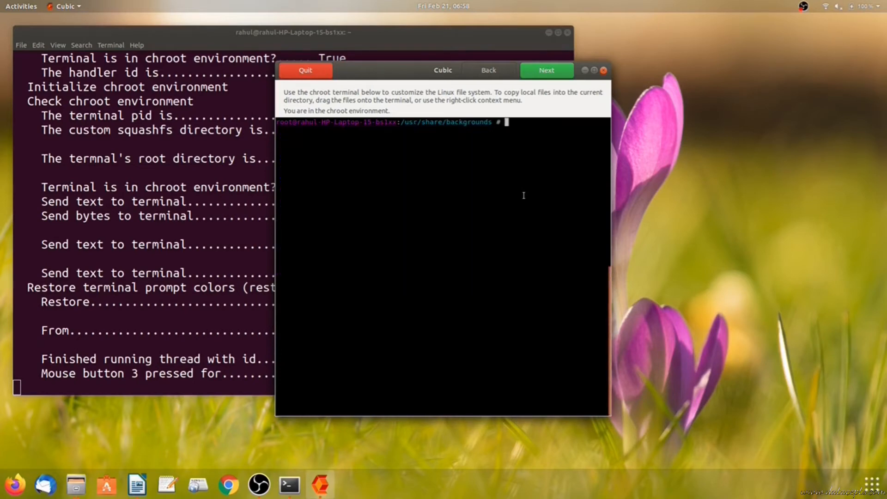
Bring up the Wallpapers folder in Files and keep the Cubic window on top of it
left_click(76, 480)
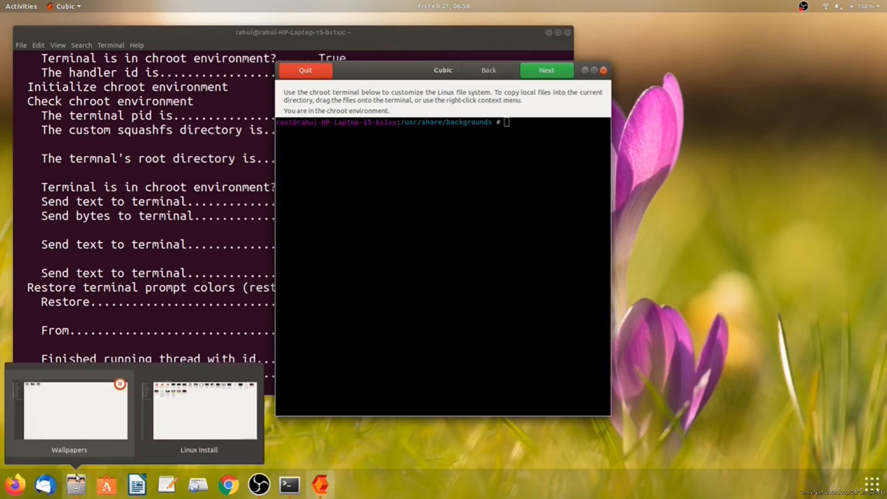
left_click(84, 420)
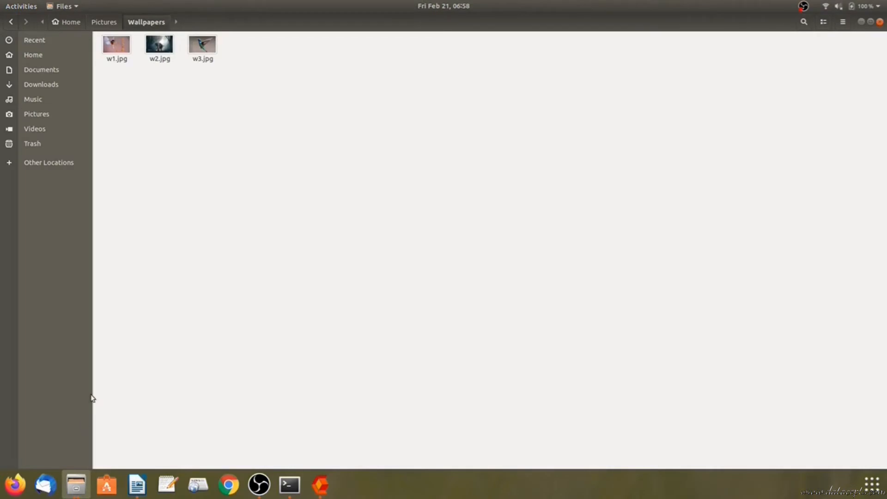
key("ctrl+a")
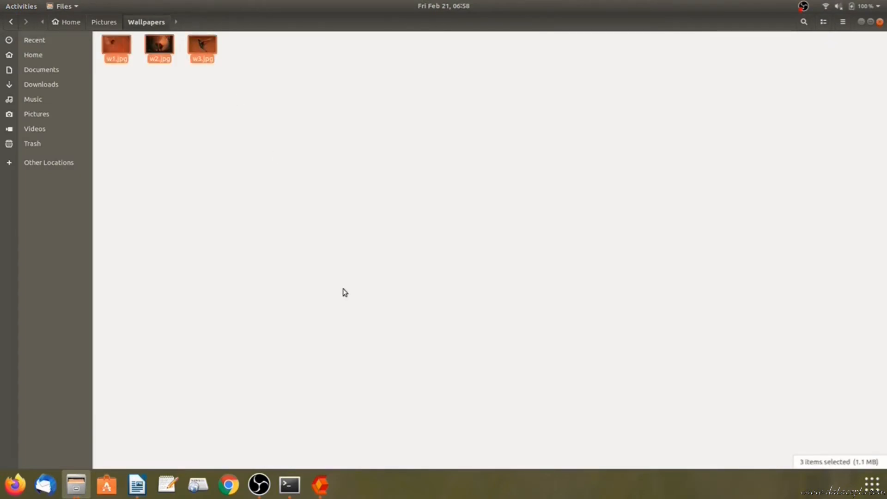
left_click(321, 483)
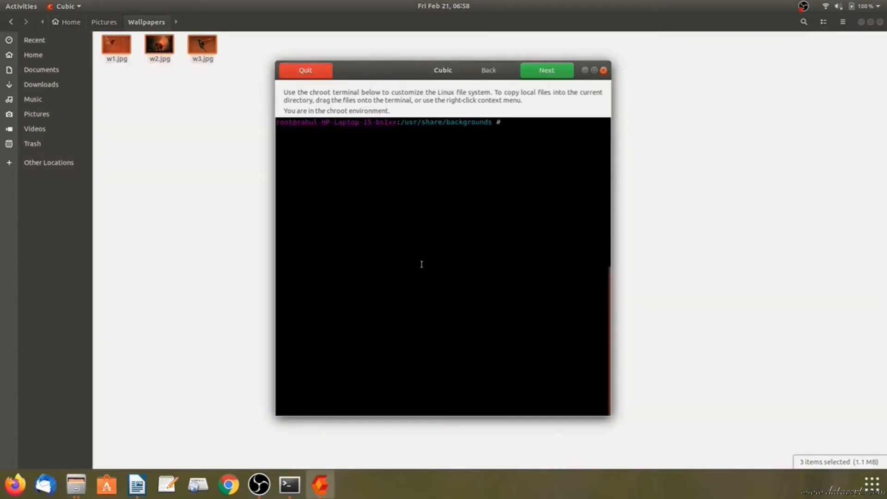
right_click(382, 70)
left_click(426, 138)
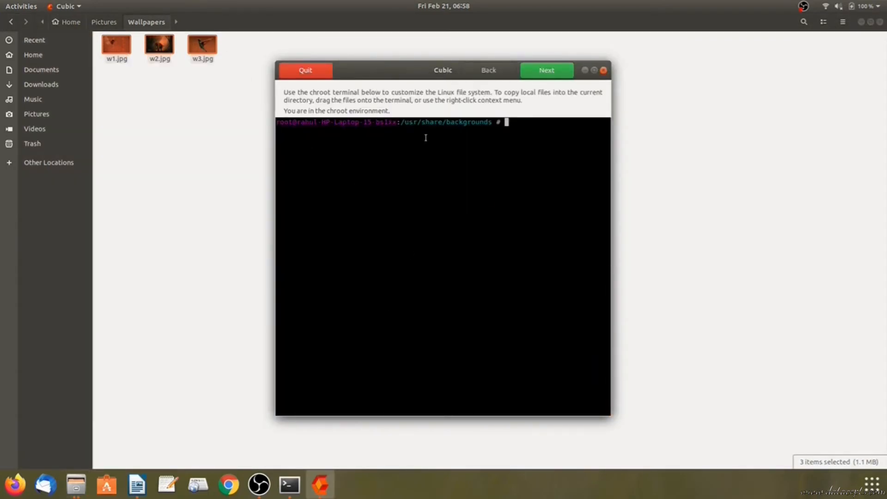
Copy w1.jpg, w2.jpg and w3.jpg from the Wallpapers folder into the chroot's /usr/share/backgrounds
left_click(214, 64)
left_click(213, 65)
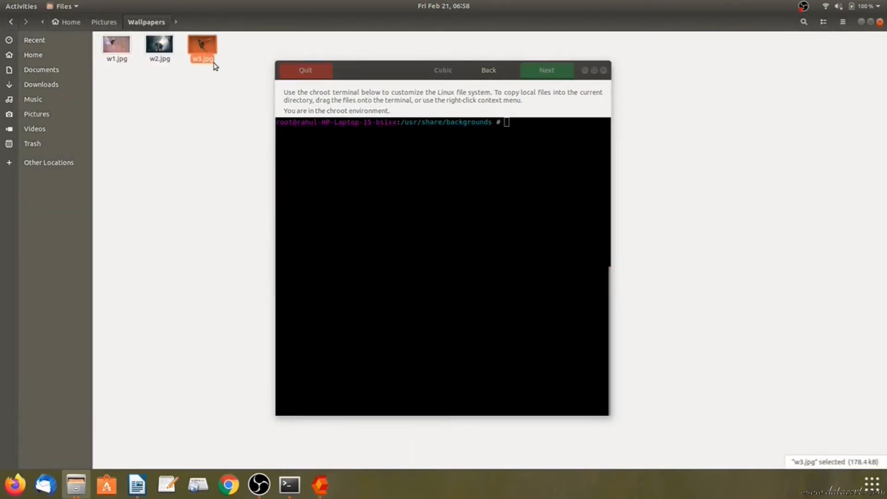
left_click(159, 47, "ctrl")
left_click(123, 50, "ctrl")
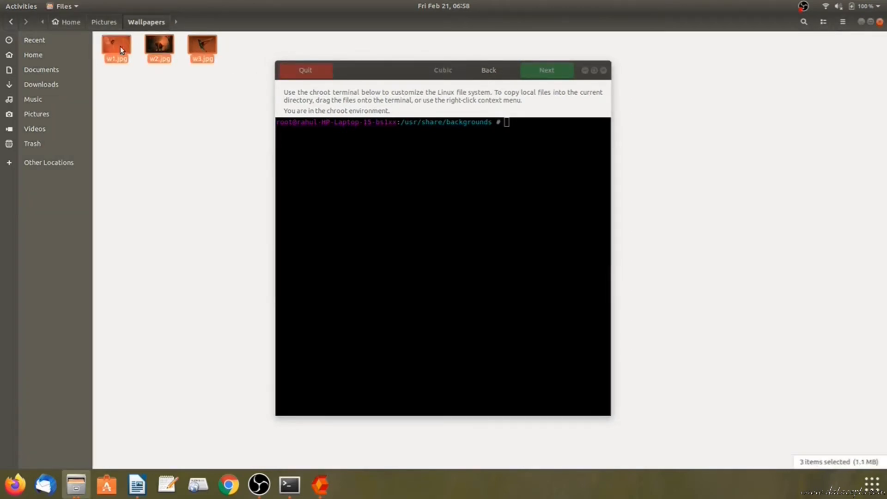
left_click_drag(120, 46, 385, 188)
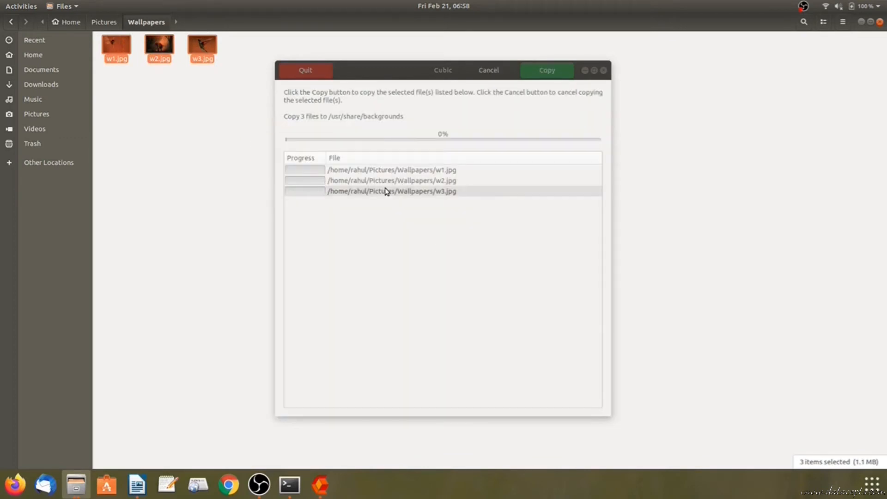
left_click(554, 76)
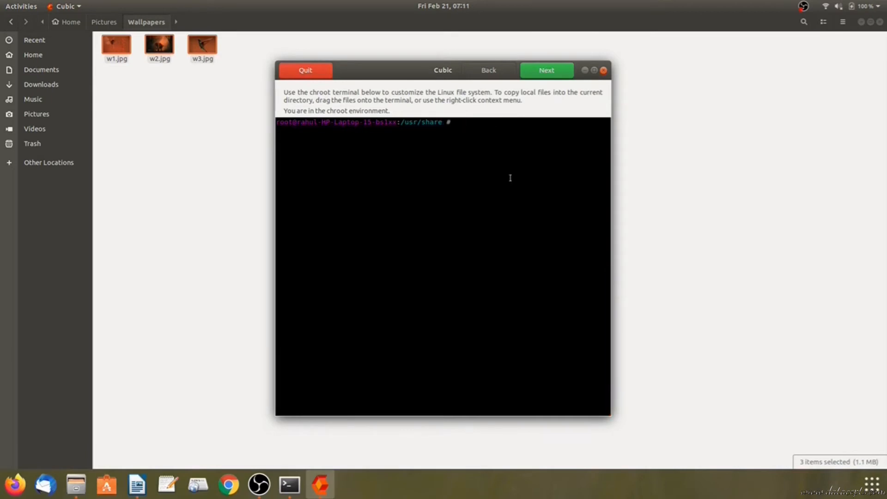
Change to gnome-background-properties in the chroot terminal, list its files and open ubuntu-wallpapers.xml in nano
type("cd ")
type("gnome")
type("-b")
key("Tab")
key("Return")
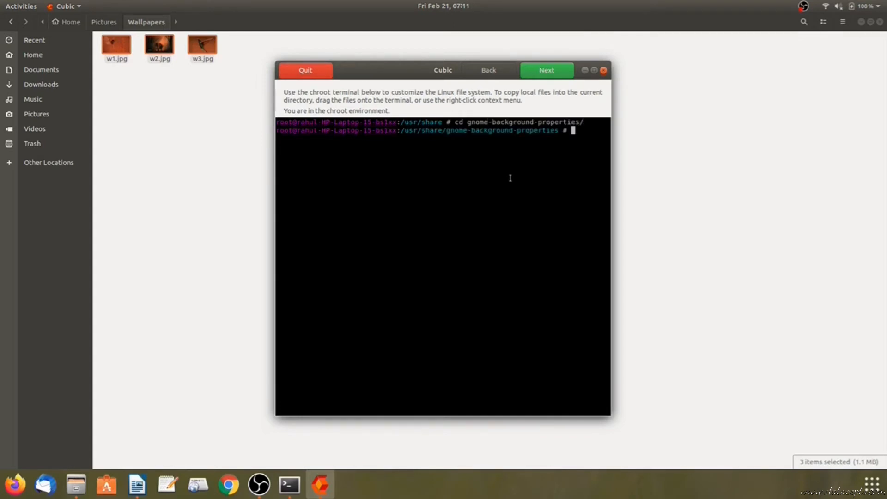
type("ls")
key("Return")
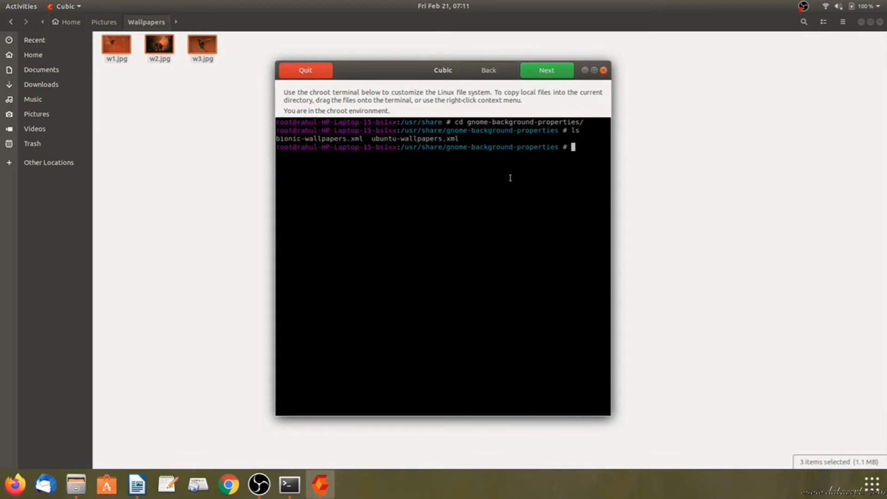
type("nano u")
key("Tab")
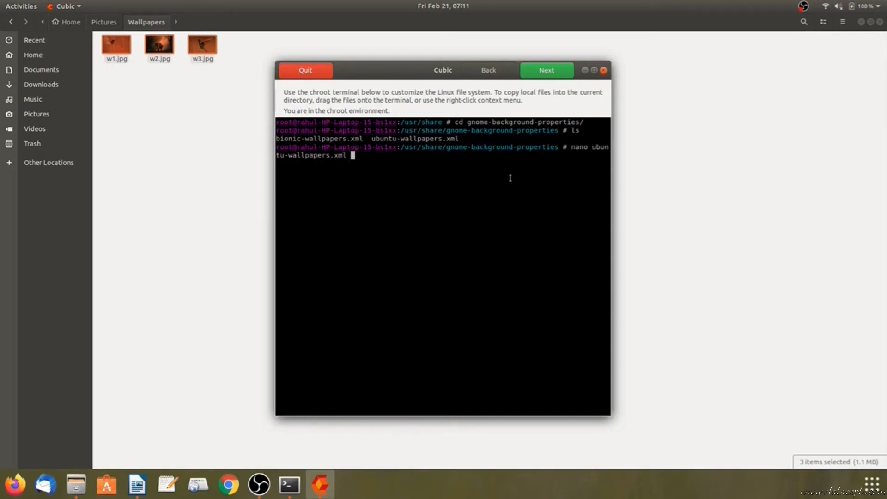
key("Return")
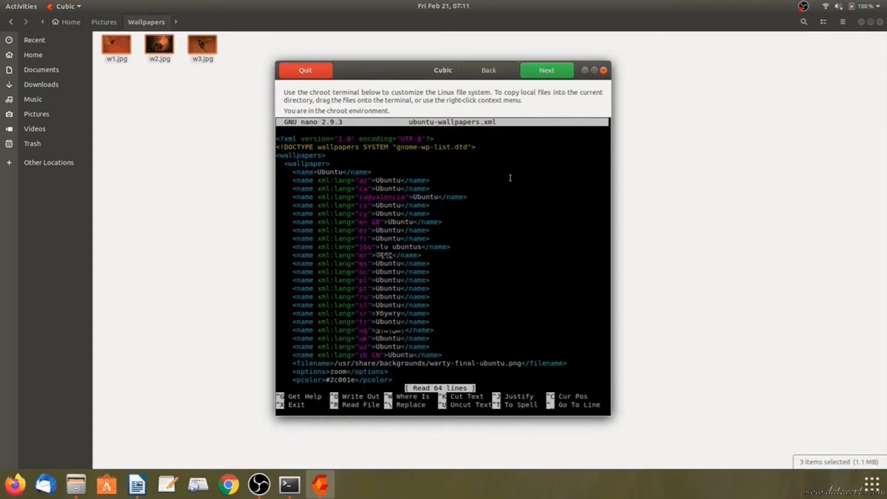
Replace warty-final-ubuntu.png with w1.jpg in the filename path of the first Ubuntu wallpaper entry
key("Down")
key("Down")
key("Down")
key("Down")
key("Down")
key("Down")
key("Down")
key("Down")
key("Down")
key("Down")
key("Down")
key("Down")
key("Down")
key("Down")
key("Down")
key("Down")
key("Down")
key("Down")
key("Down")
key("Down")
key("Right")
key("Right")
key("Right")
key("Right")
key("Right")
key("Right")
key("Right")
key("Right")
key("Right")
key("Right")
key("Right")
key("Right")
key("Right")
key("Right")
key("Right")
key("Right")
key("Right")
key("Right")
key("Right")
key("Right")
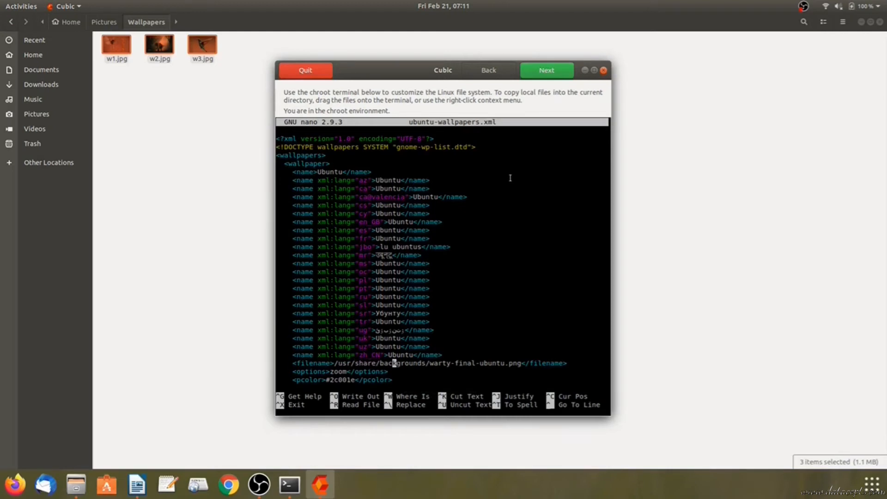
key("Delete")
key("Delete")
key("Delete")
key("Delete")
key("Delete")
key("Delete")
key("Delete")
key("Delete")
key("Delete")
key("Delete")
key("Delete")
key("Delete")
key("Delete")
key("Delete")
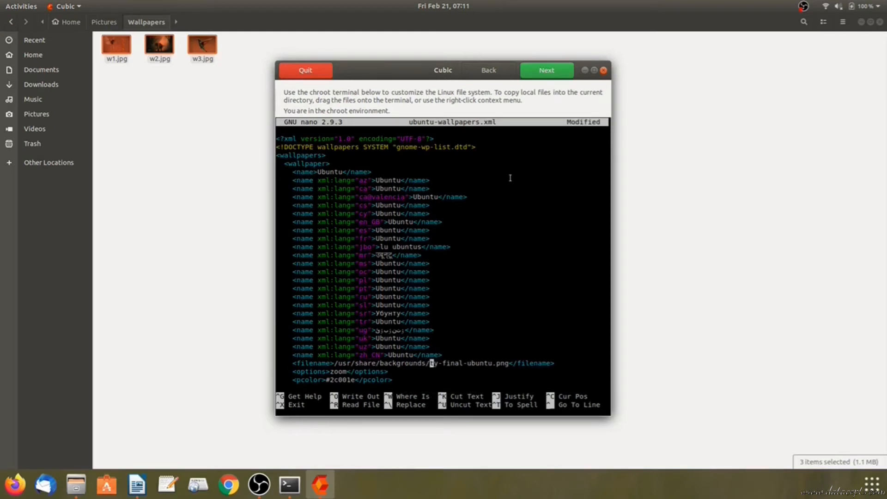
key("Delete")
key("Delete")
key("Delete")
key("Delete")
key("Delete")
key("Delete")
key("Delete")
key("Delete")
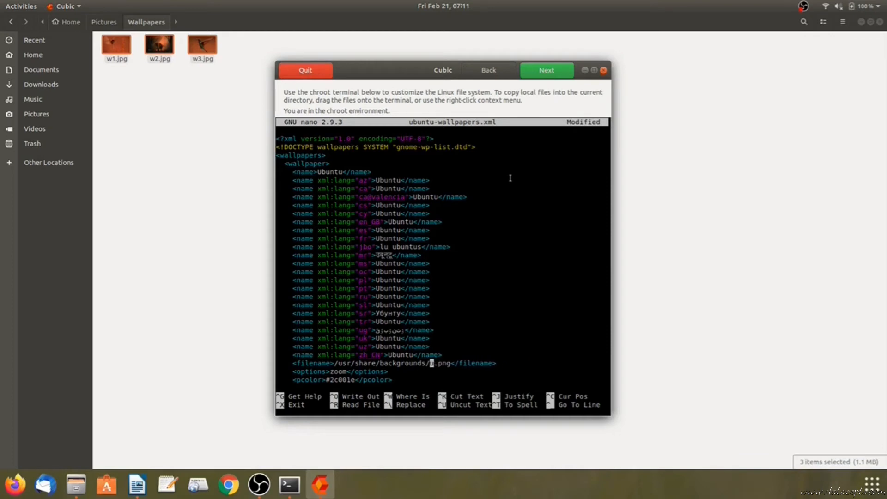
type("w1.jpg")
Replace the image name in the Ubuntu Greyscale wallpaper entry's filename path with w2.jpg
key("Down")
key("Down")
key("Down")
key("Down")
key("Down")
key("Down")
key("Down")
key("Down")
key("Down")
key("Down")
key("Down")
key("Down")
key("Down")
key("Down")
key("Down")
key("Down")
key("Down")
key("Down")
key("Down")
key("Down")
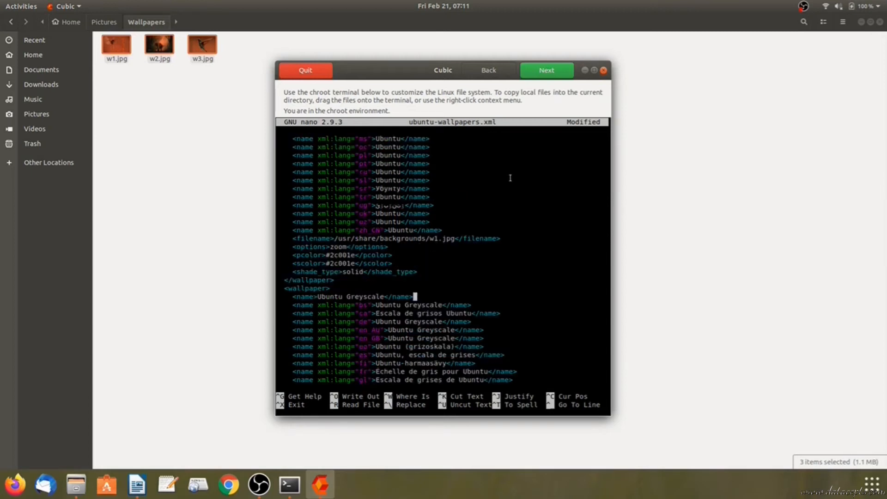
key("Left")
key("Left")
key("Left")
key("Left")
key("Left")
key("Left")
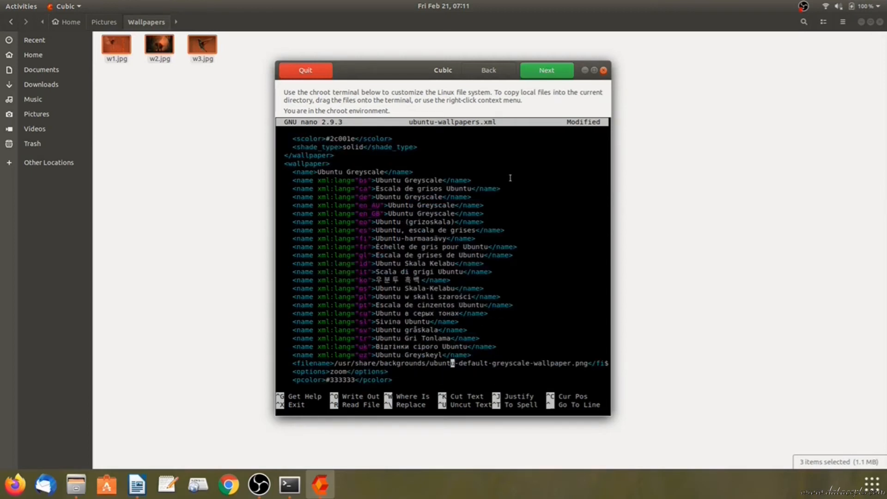
key("Delete")
key("Delete")
key("Delete")
key("Delete")
key("Delete")
key("Delete")
key("Delete")
key("Delete")
key("Delete")
key("Delete")
key("Delete")
key("Delete")
key("Delete")
key("Delete")
key("Delete")
key("Delete")
key("Delete")
key("Delete")
key("Delete")
key("Delete")
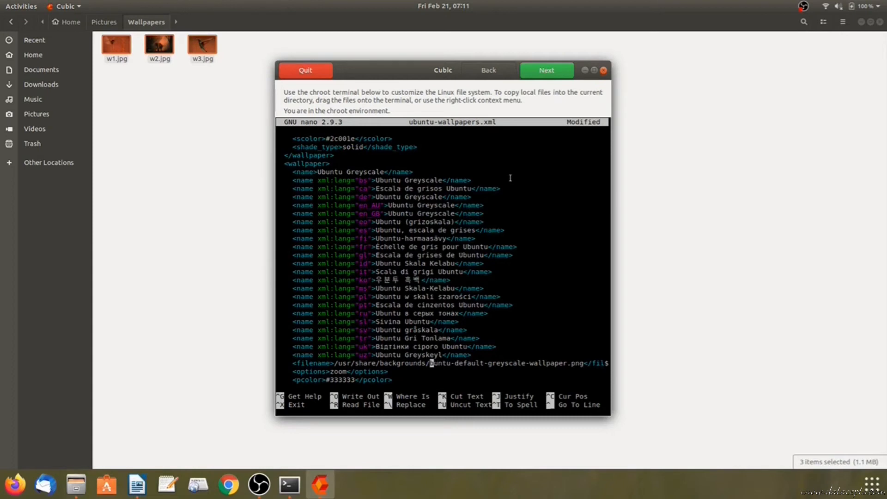
key("Delete")
key("Delete")
key("Delete")
key("Delete")
key("Delete")
key("Delete")
key("Delete")
key("Delete")
key("Delete")
key("Delete")
key("Delete")
key("Delete")
key("Delete")
key("Delete")
key("Delete")
key("Delete")
key("Delete")
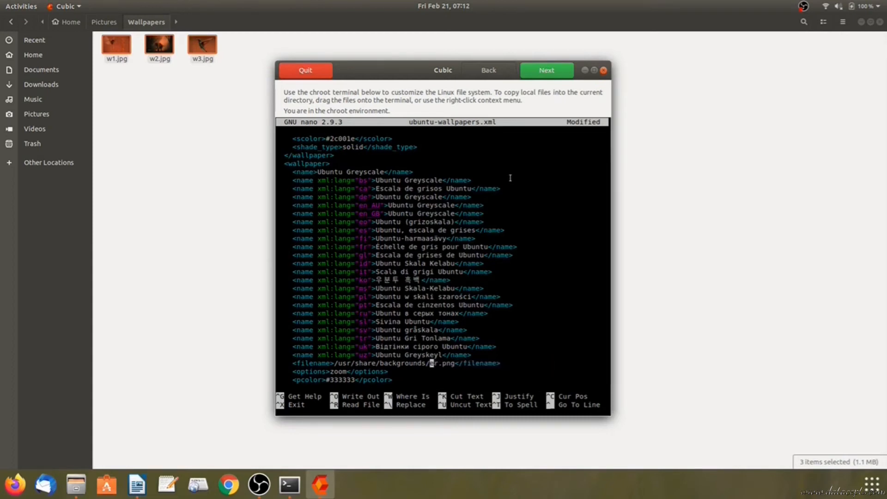
type("w2.jpg")
Save ubuntu-wallpapers.xml under the same name, exit nano and clear the chroot terminal
key("ctrl+x")
key("y")
key("Return")
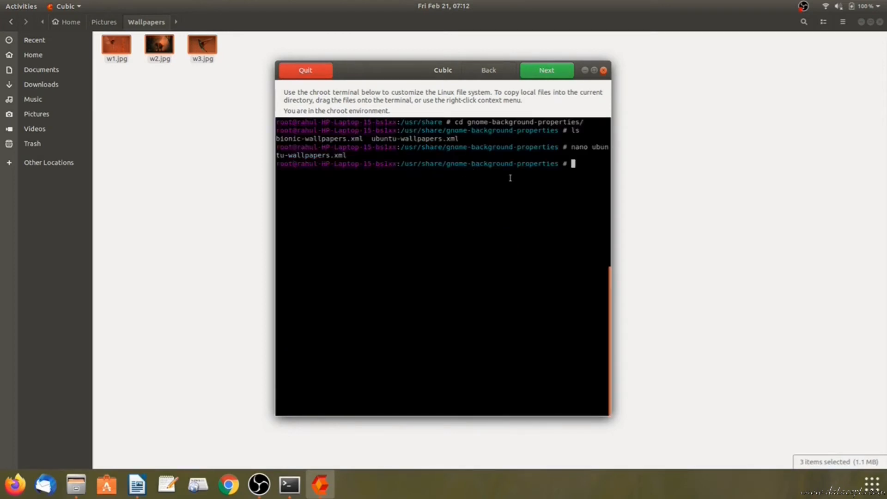
type("clear")
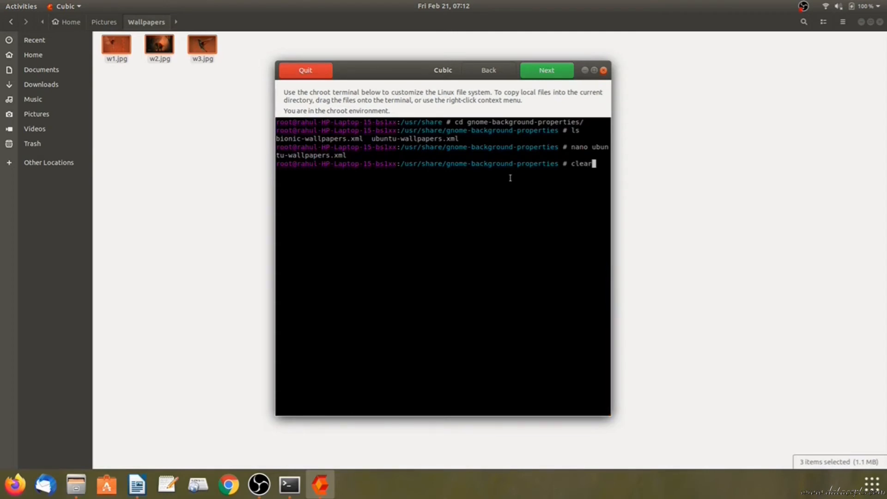
key("Return")
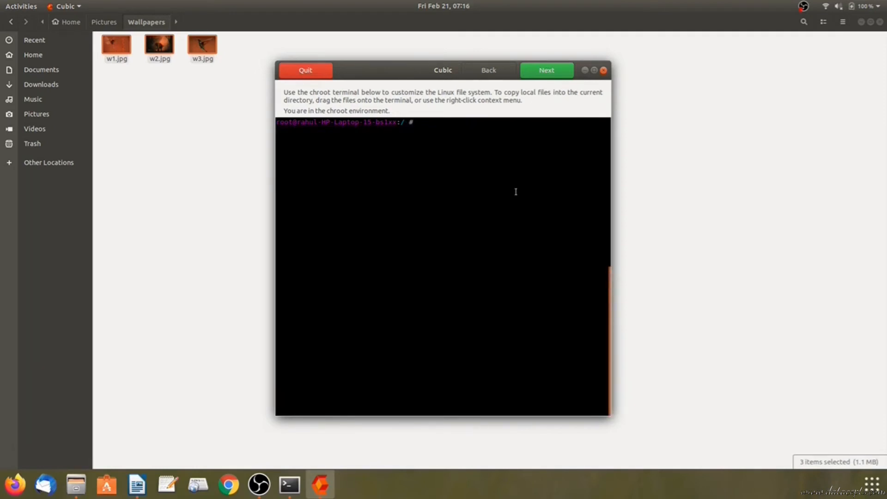
Install the wire package with apt in the chroot terminal and clear the output
type("apt install wire")
key("Return")
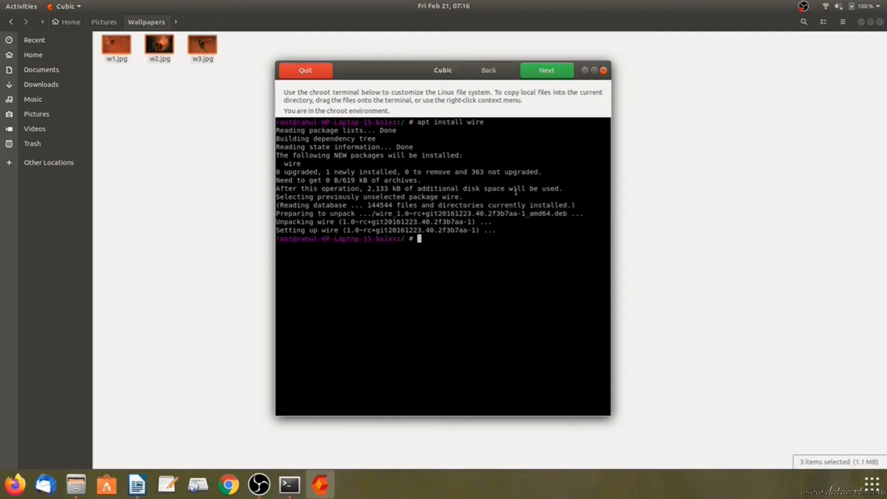
type("clear")
key("Return")
Install the corebird package with its dependencies using apt in the chroot terminal and clear the output
type("apt install corebird")
key("Return")
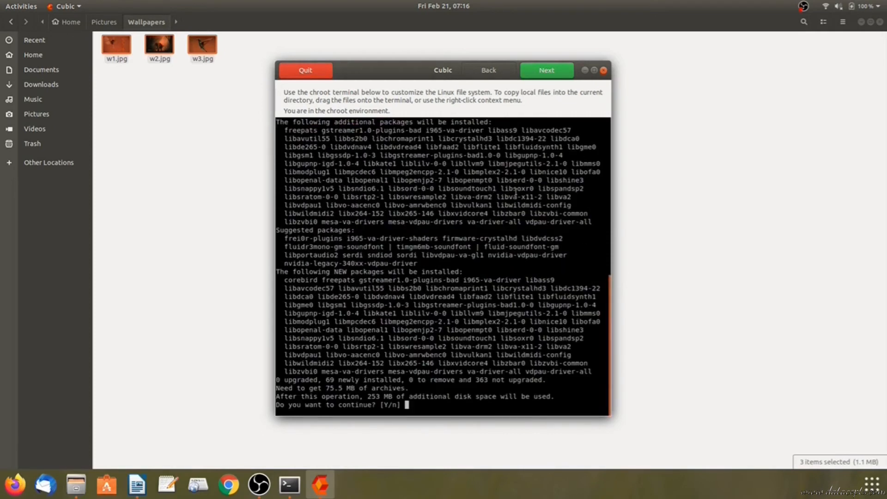
key("Return")
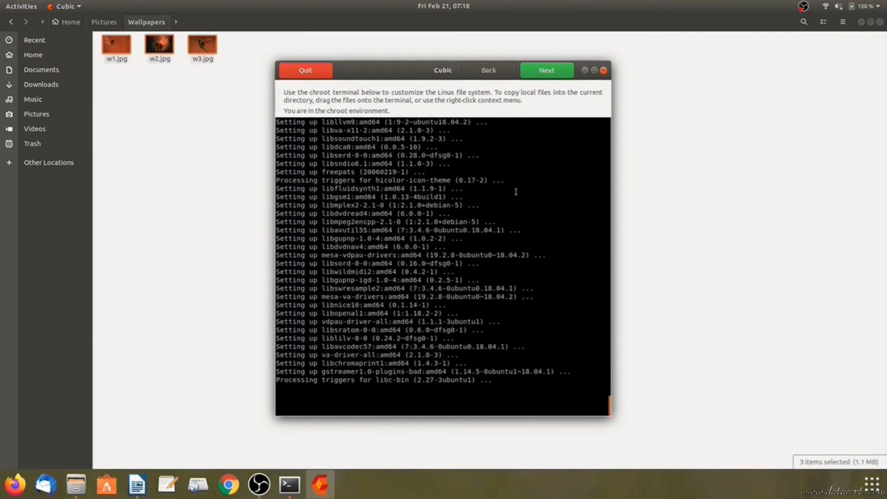
type("clear")
key("Return")
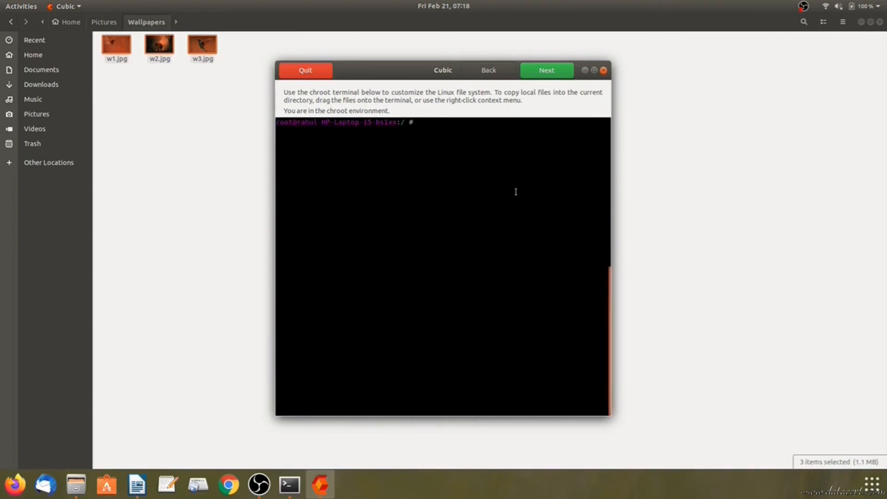
Proceed from the chroot terminal to the advanced settings and review the ISO boot kernel, preseed files and boot configuration files
left_click(546, 70)
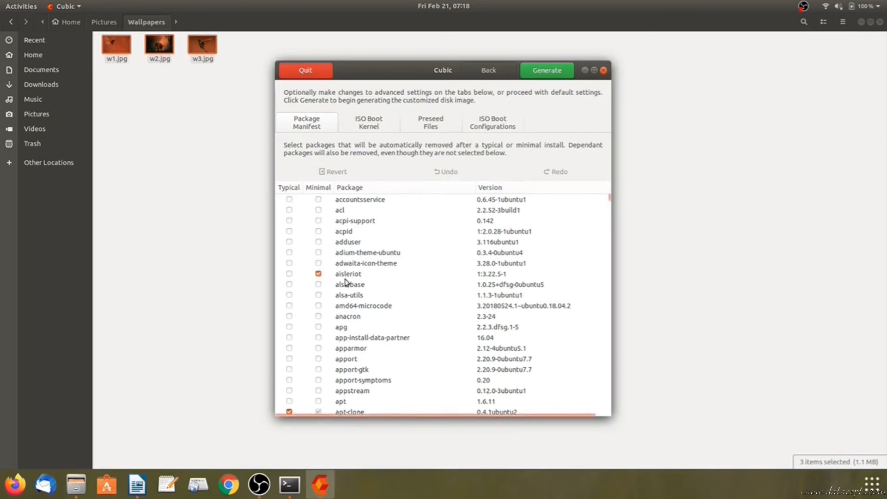
left_click(368, 128)
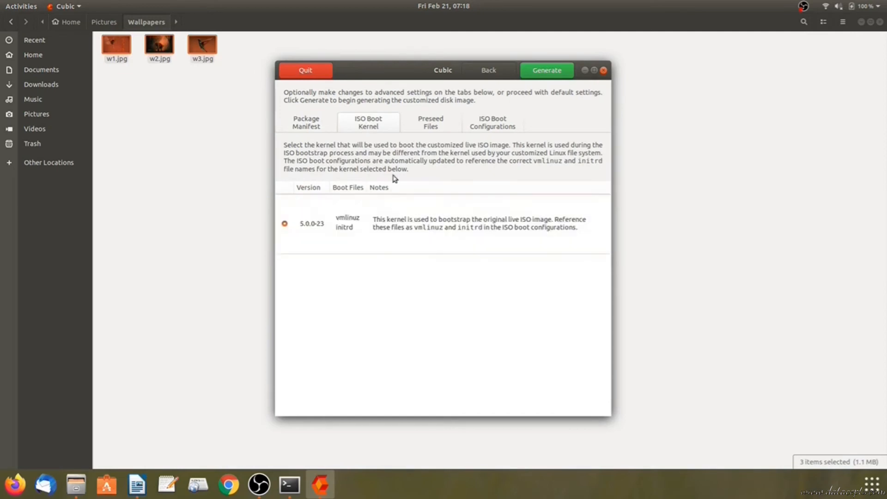
left_click(431, 119)
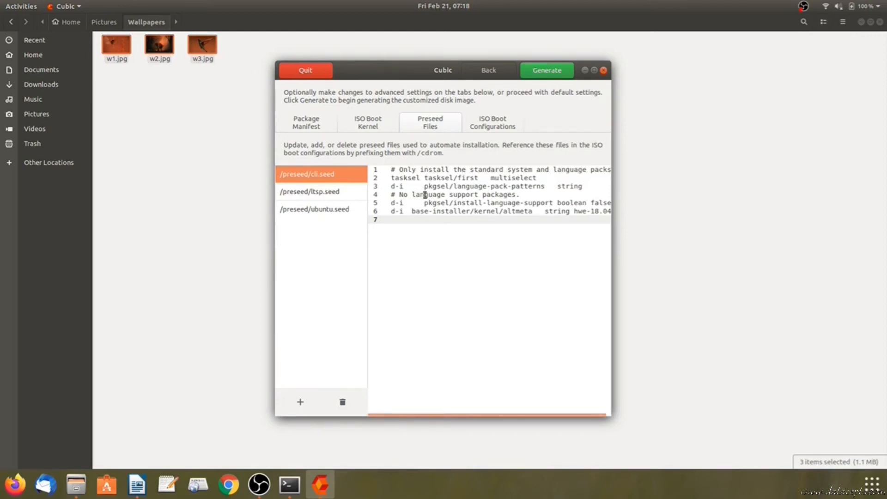
left_click(485, 126)
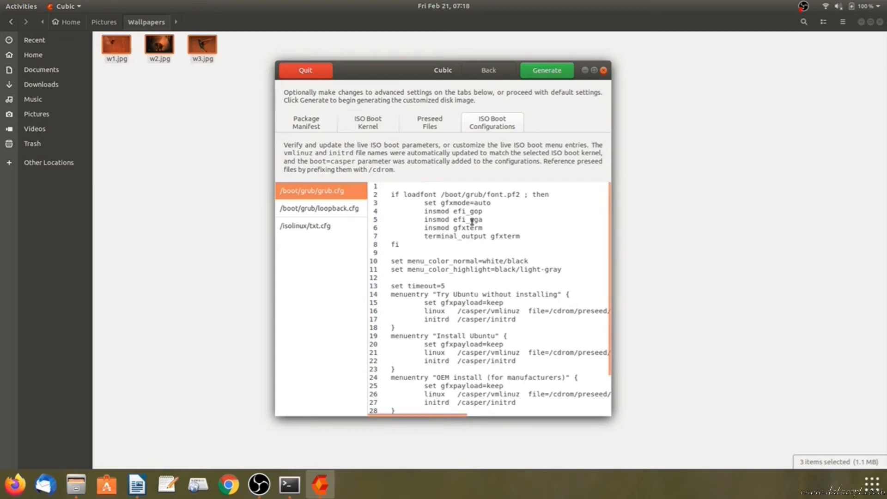
left_click(354, 207)
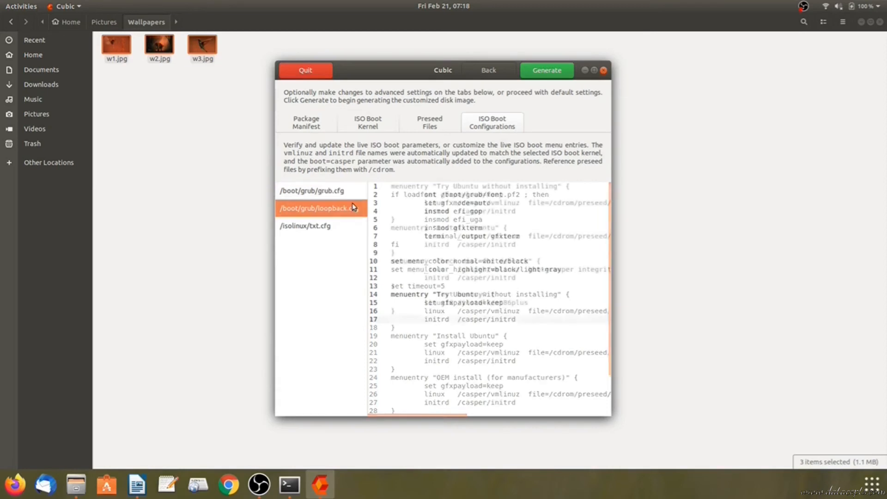
left_click(326, 227)
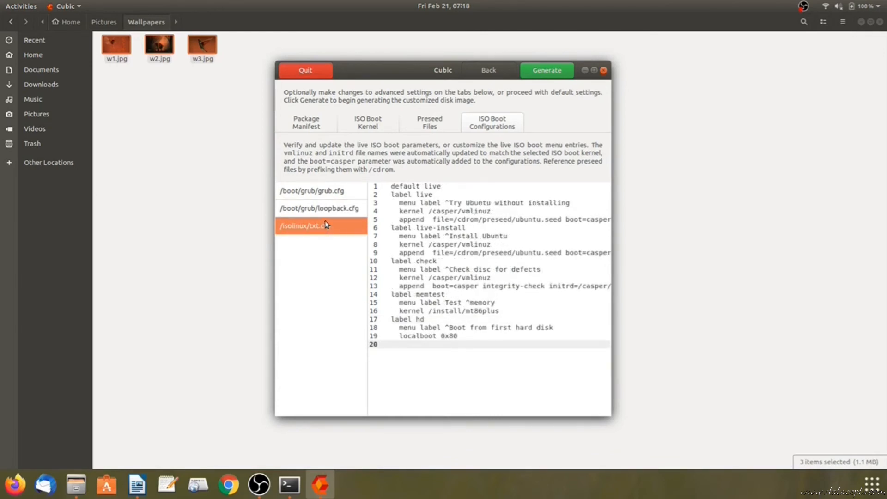
left_click(332, 189)
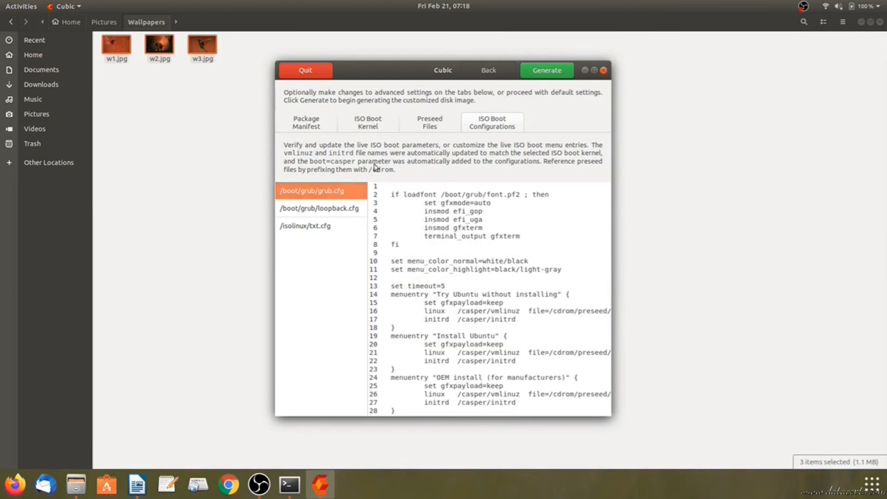
Generate the customized disk image with the default advanced settings and finish the creation process
left_click(547, 70)
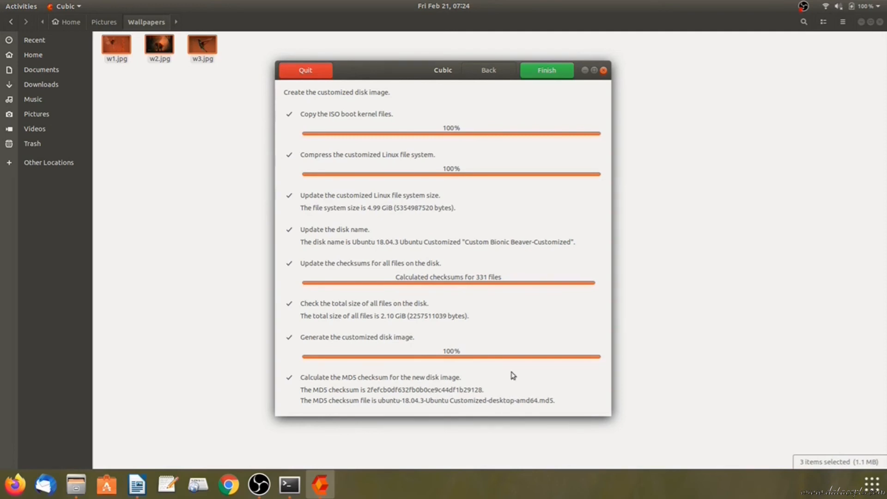
left_click(542, 71)
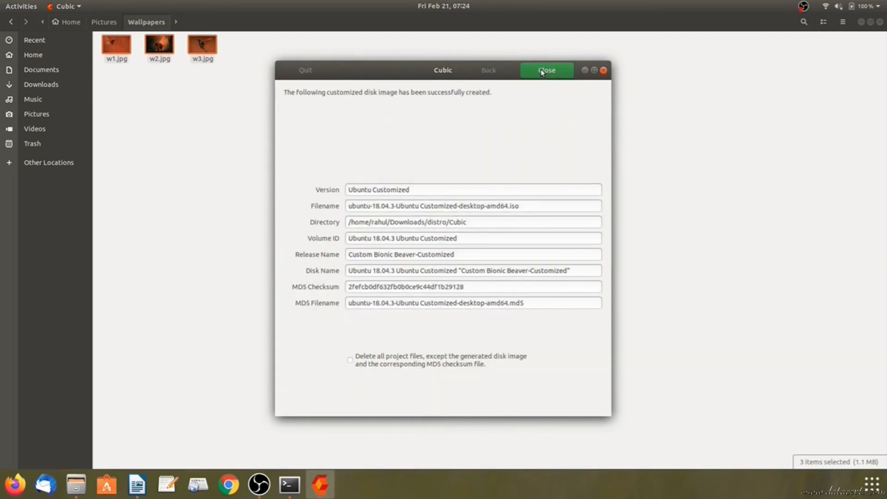
Copy the generated image's MD5 checksum and close Cubic, keeping the project files
double_click(491, 288)
right_click(491, 289)
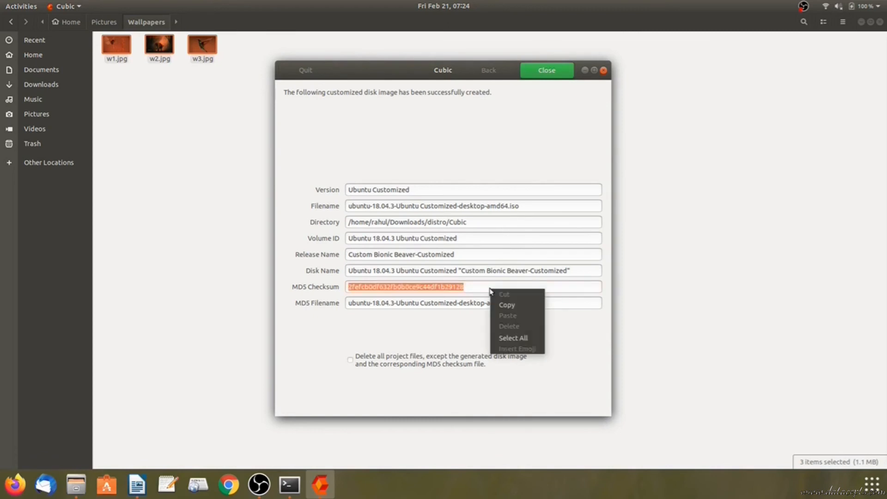
left_click(508, 306)
left_click(556, 69)
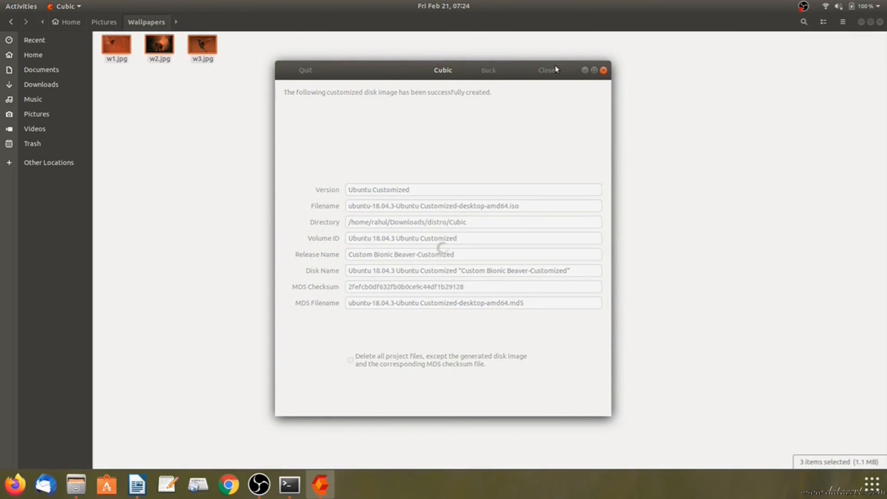
Switch to the Terminal, clear its output and change the working directory to Downloads/distro
left_click(290, 484)
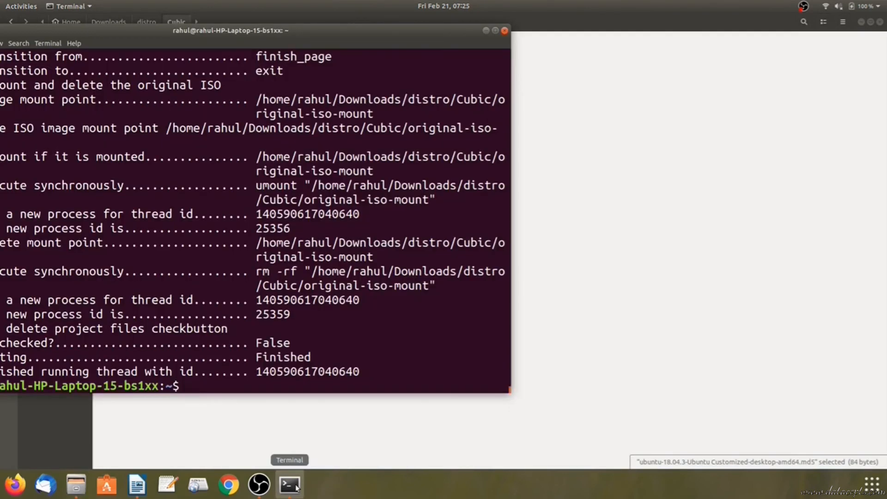
type("clear")
key("Return")
type("cd Downloads/")
key("Return")
type("cd distro/")
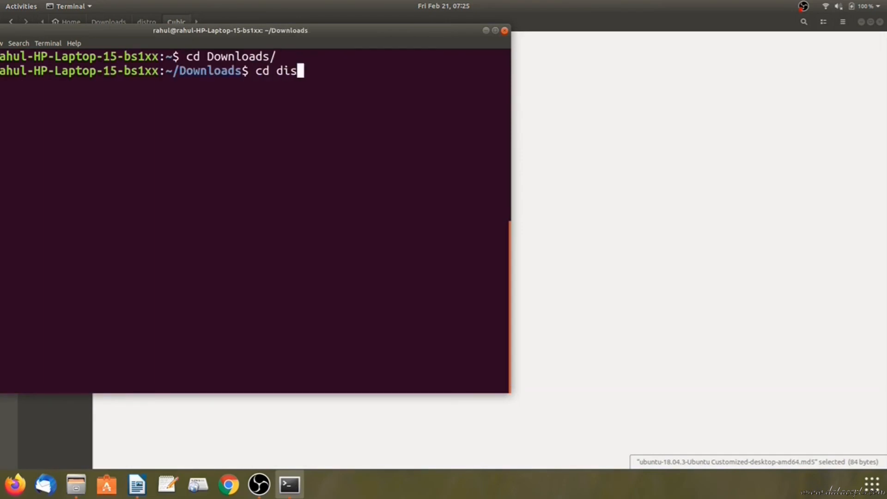
key("Return")
Look up the folder names beginning with C and list the contents of the distro directory
type("cd")
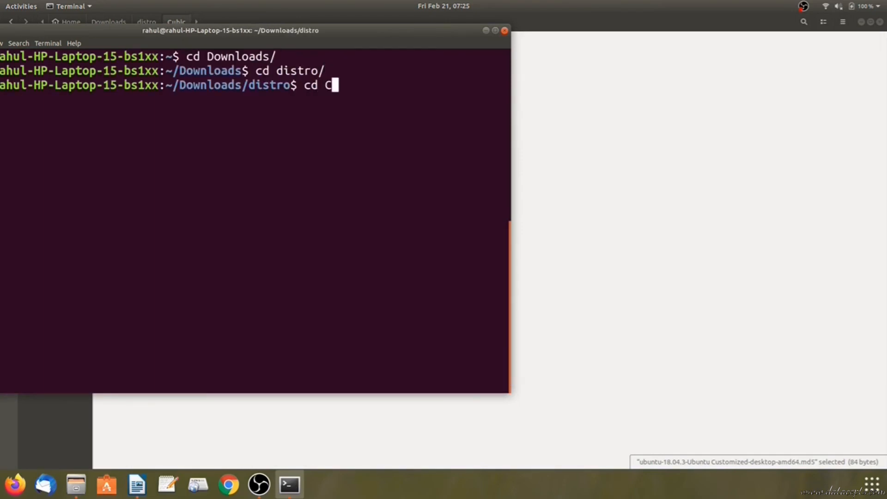
type(" C")
key("Tab")
key("Tab")
key("BackSpace")
type("cu")
key("BackSpace")
key("BackSpace")
key("BackSpace")
key("BackSpace")
key("BackSpace")
type("ls")
key("Return")
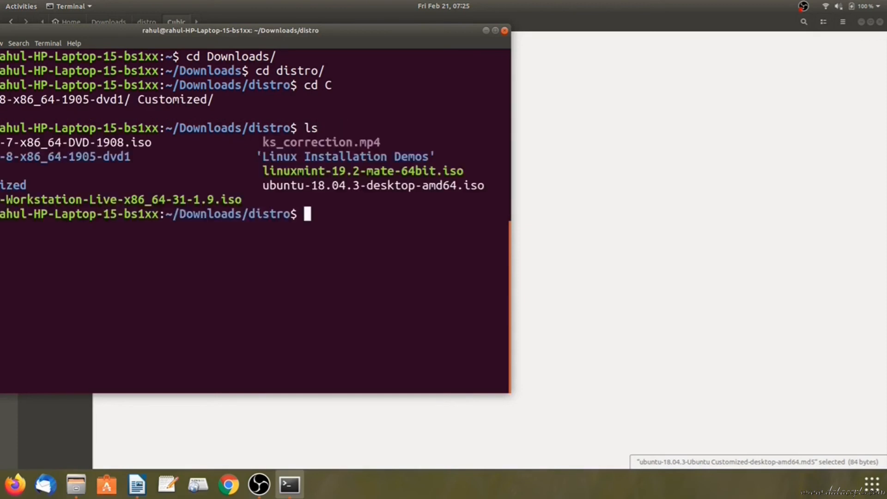
Move the terminal window fully into view, change into the Cubic directory and list its files
left_click_drag(413, 40, 511, 45)
type("cd Cubic")
key("Return")
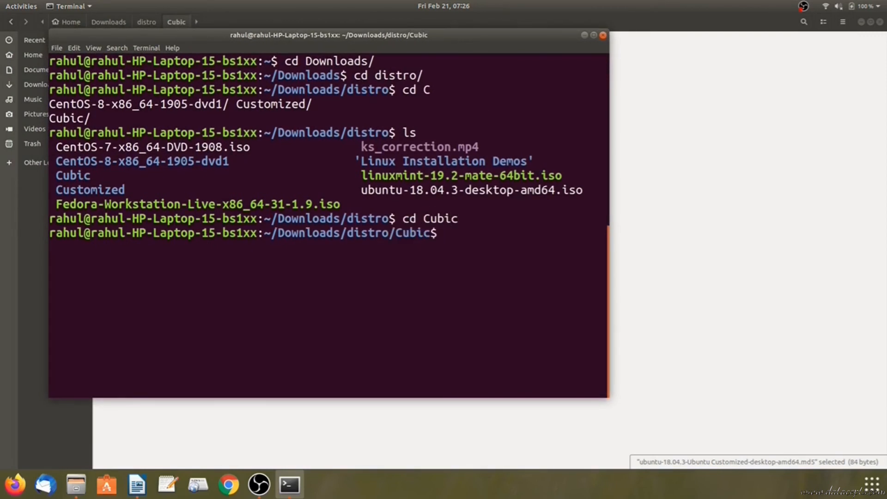
type("ls")
key("Return")
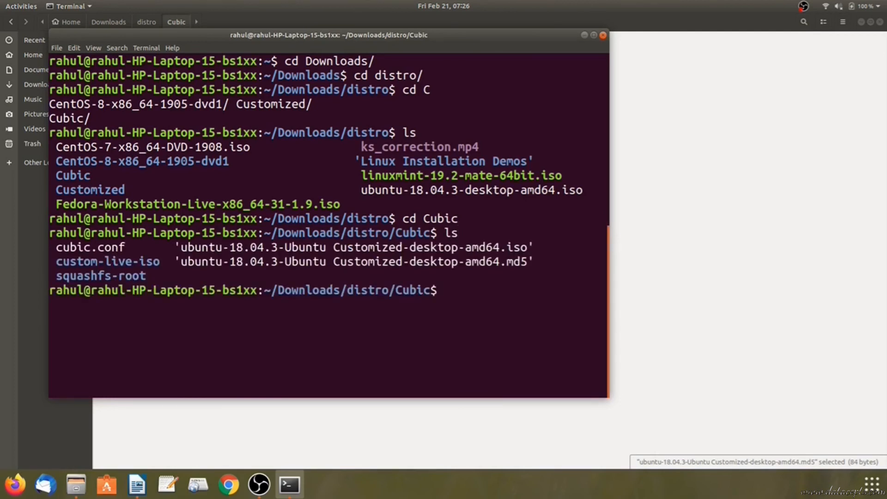
Compute the MD5 checksum of ubuntu-18.04.3-Ubuntu Customized-desktop-amd64.iso with md5sum and highlight the last characters of the hash
type("md5sum")
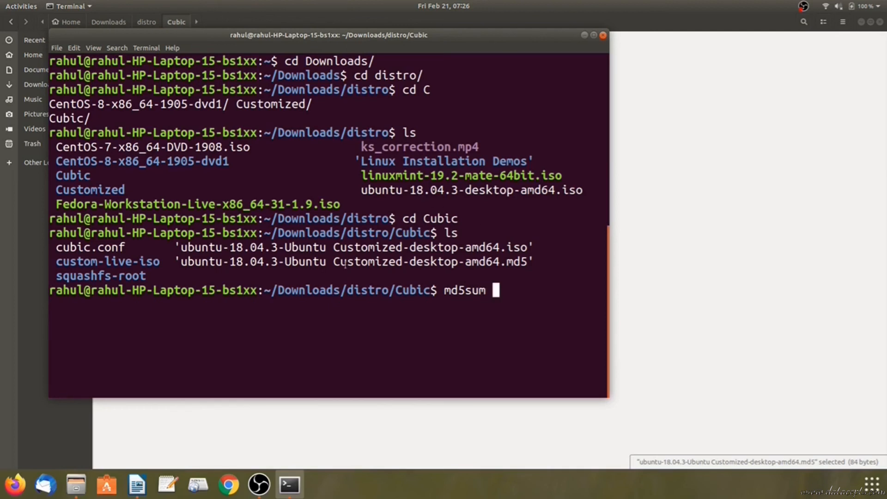
type(" ub")
key("Tab")
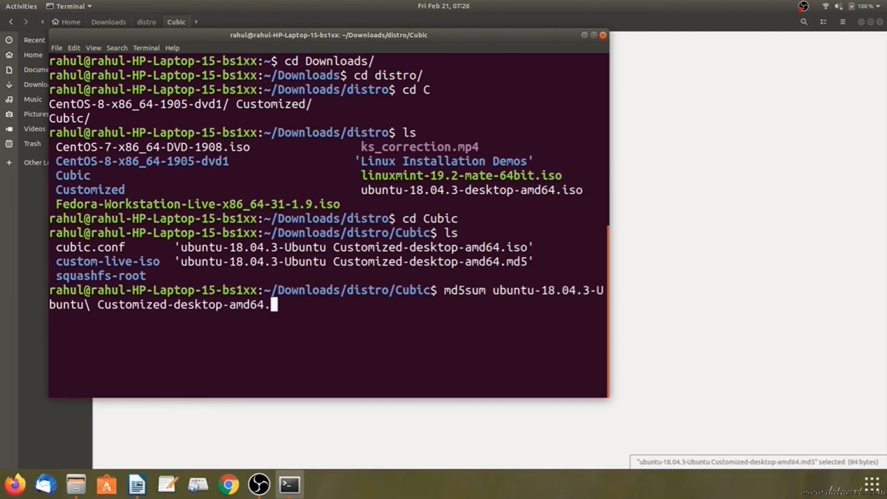
type("i")
key("Tab")
key("Return")
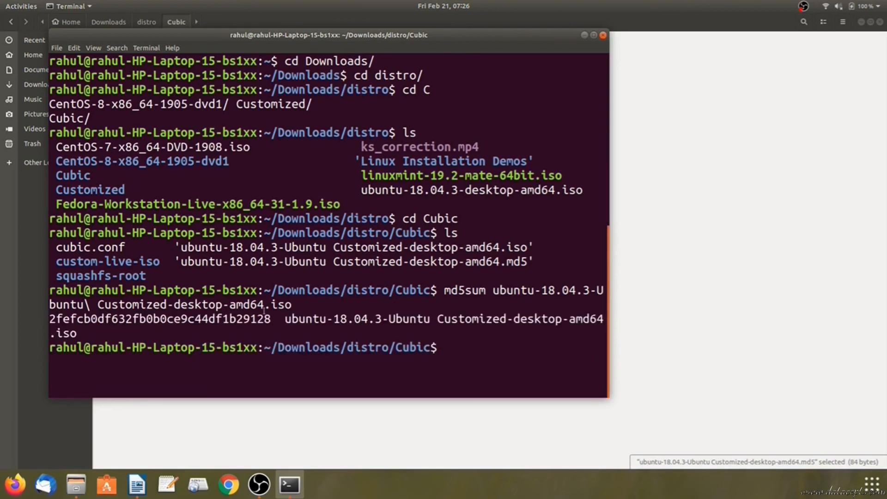
left_click_drag(223, 319, 271, 319)
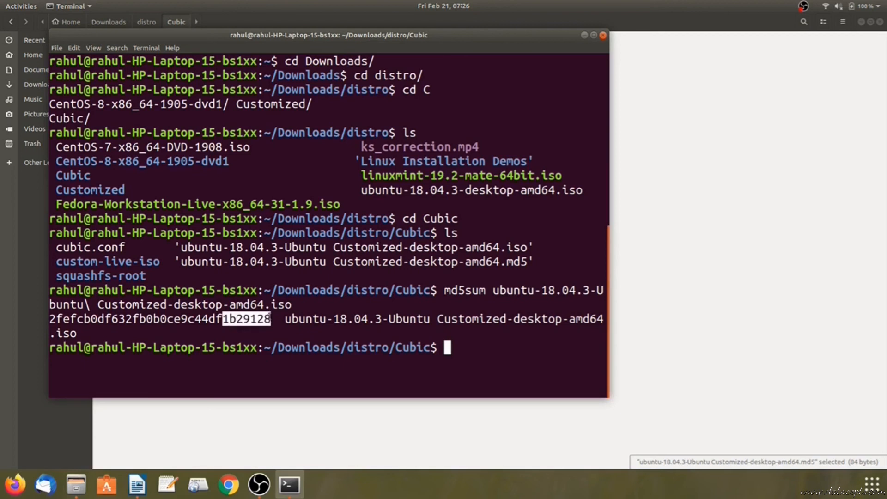
Open the generated .md5 file from the Cubic folder, compare the end of its checksum with the computed one and close it
left_click(636, 266)
left_click(296, 63)
double_click(296, 63)
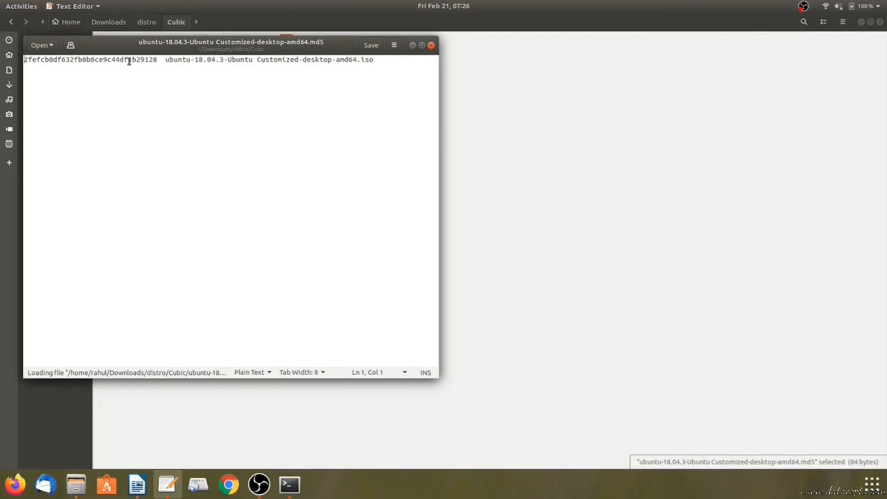
left_click_drag(128, 60, 158, 60)
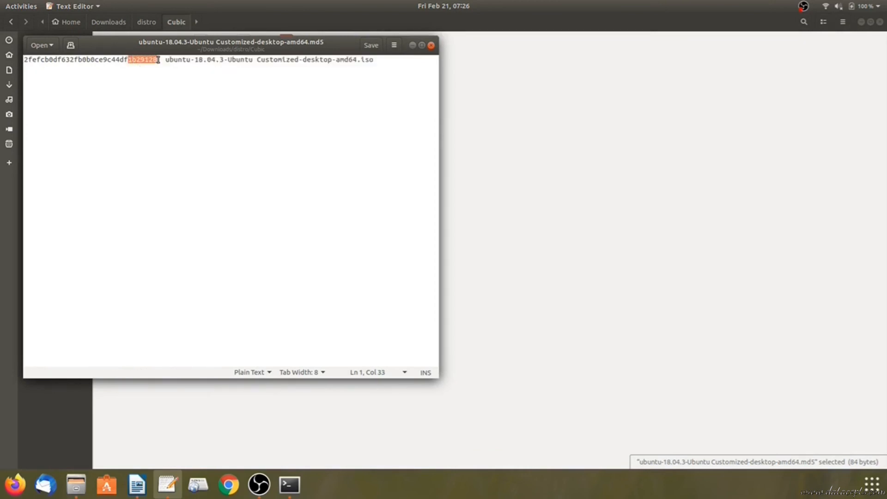
left_click(432, 46)
Check the size of the customized ISO file in its properties and close them
right_click(252, 67)
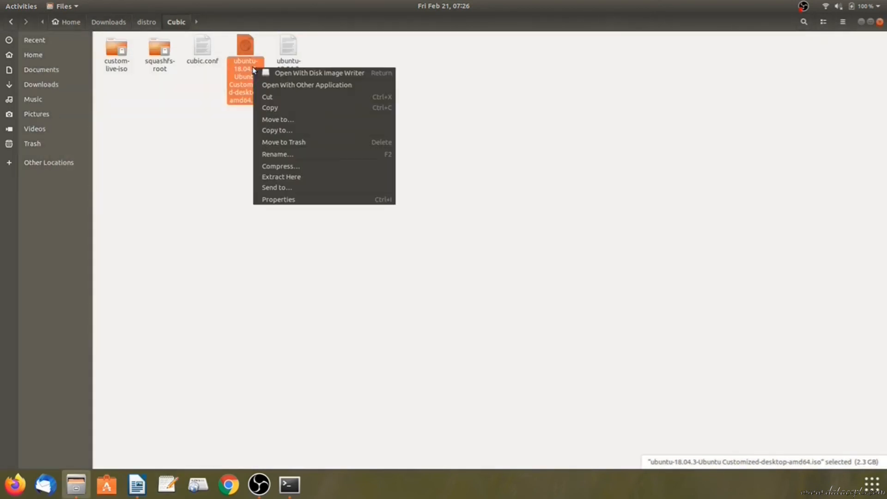
left_click(278, 199)
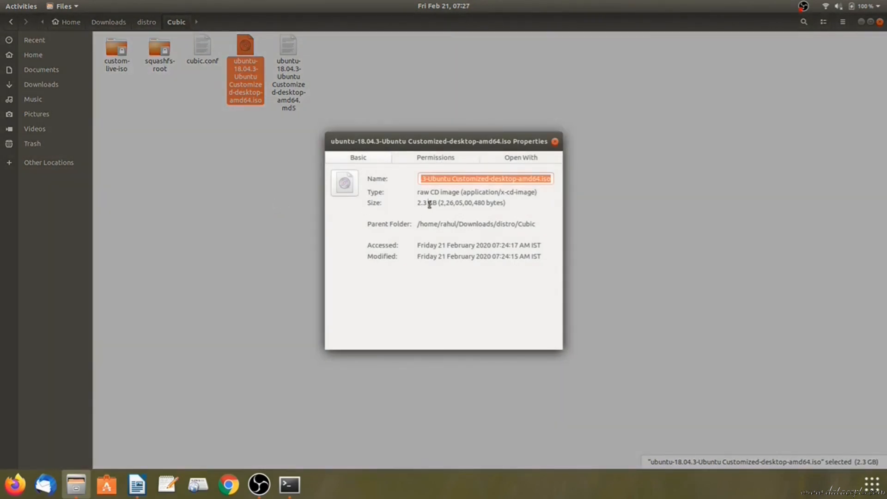
triple_click(429, 204)
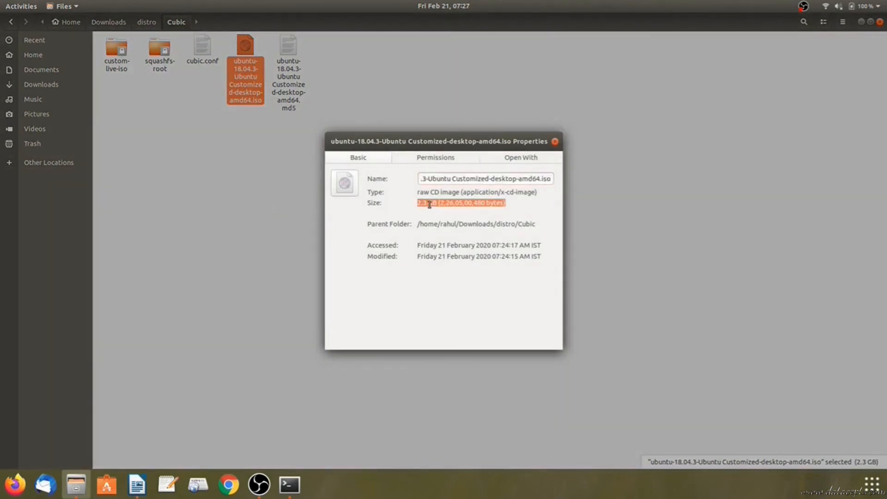
left_click(555, 141)
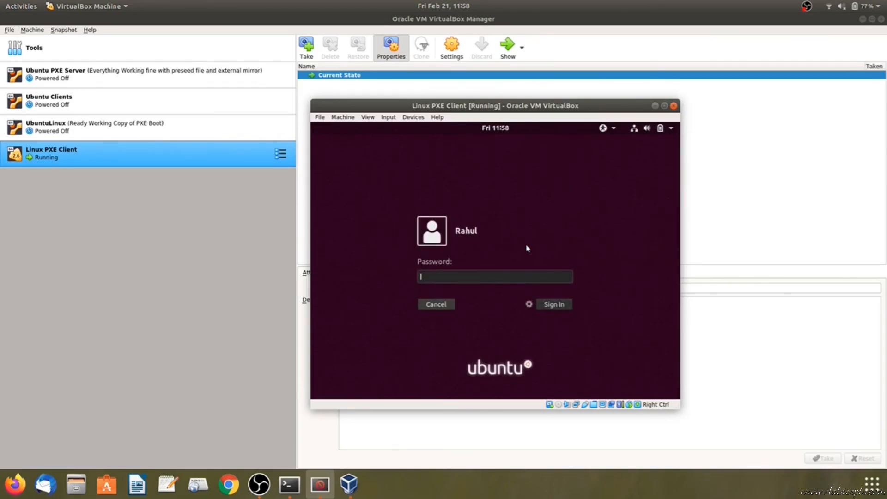
Sign in to Ubuntu in the Linux PXE Client virtual machine in VirtualBox by entering the account password
type("********")
key("Return")
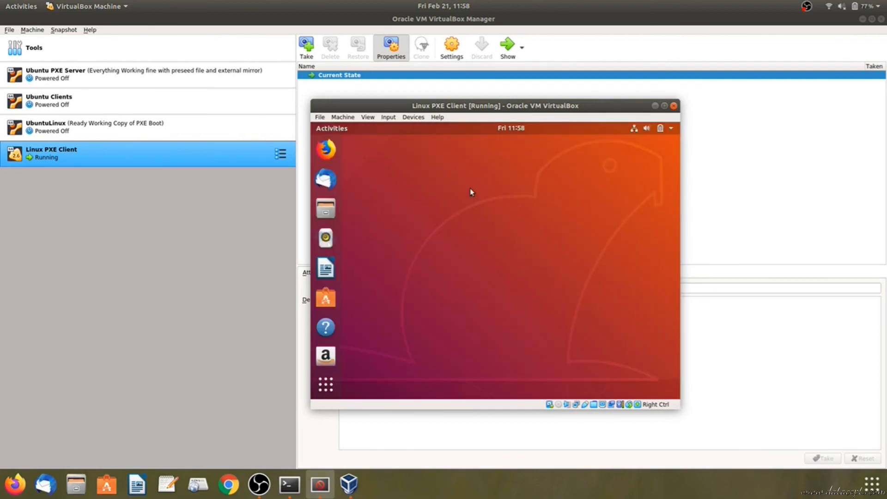
Set the virtual machine's desktop background to the wallpaper of a bird with orange berries and close the settings
right_click(504, 236)
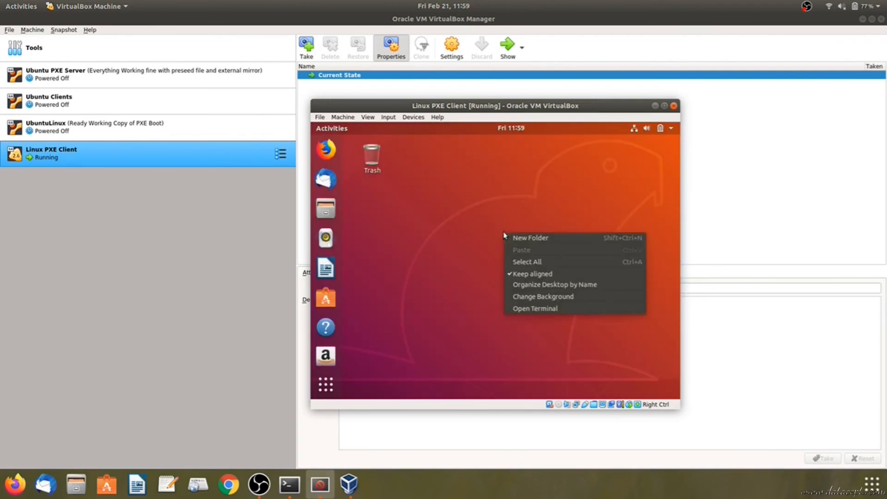
left_click(549, 300)
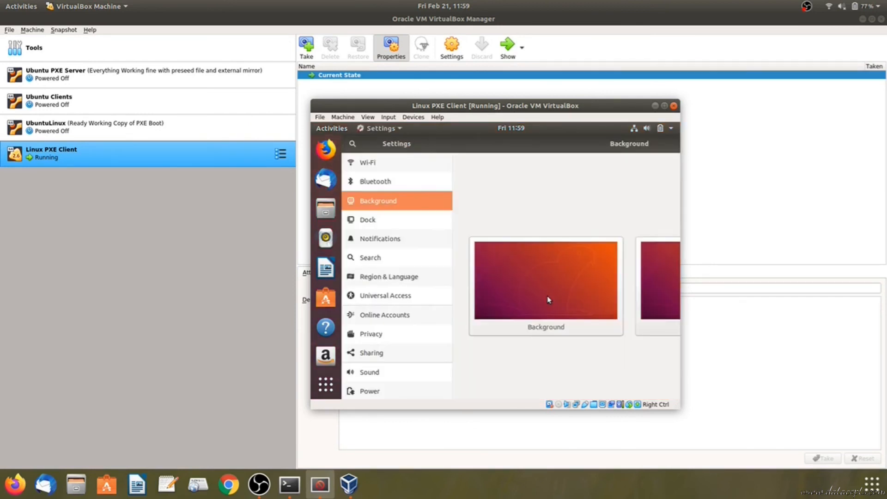
left_click(549, 300)
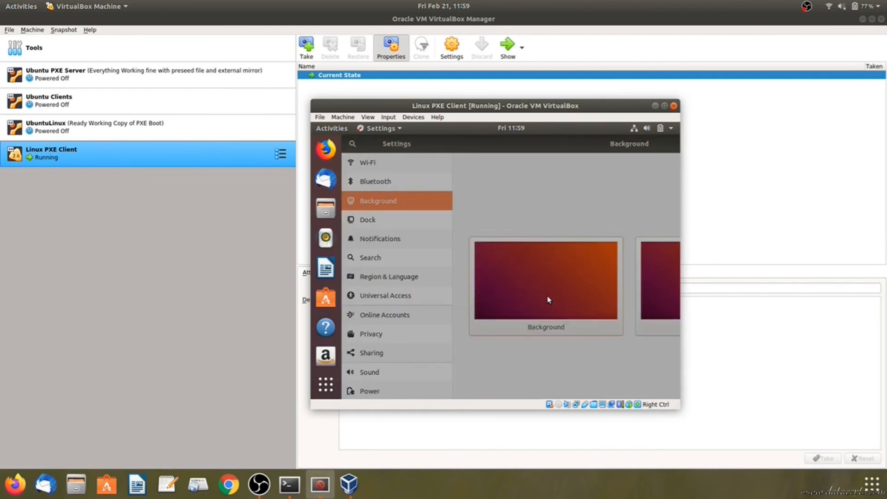
scroll(546, 284, "down", 3)
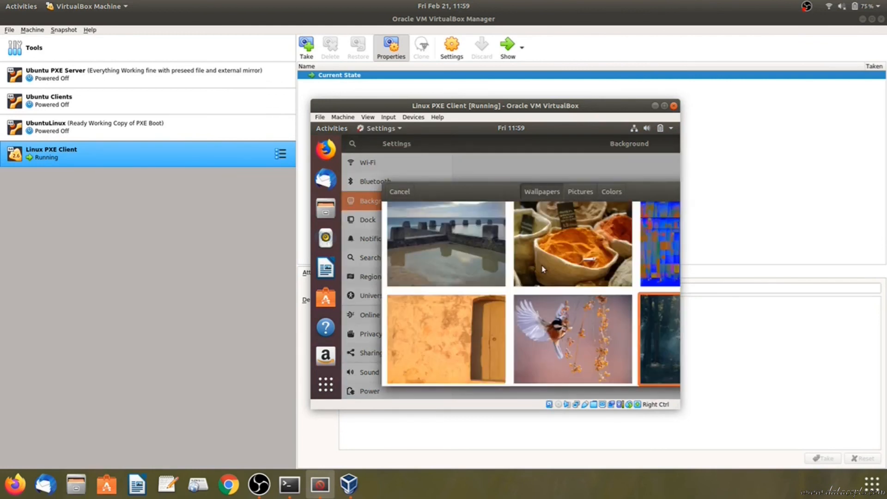
left_click(575, 330)
key("ctrl+q")
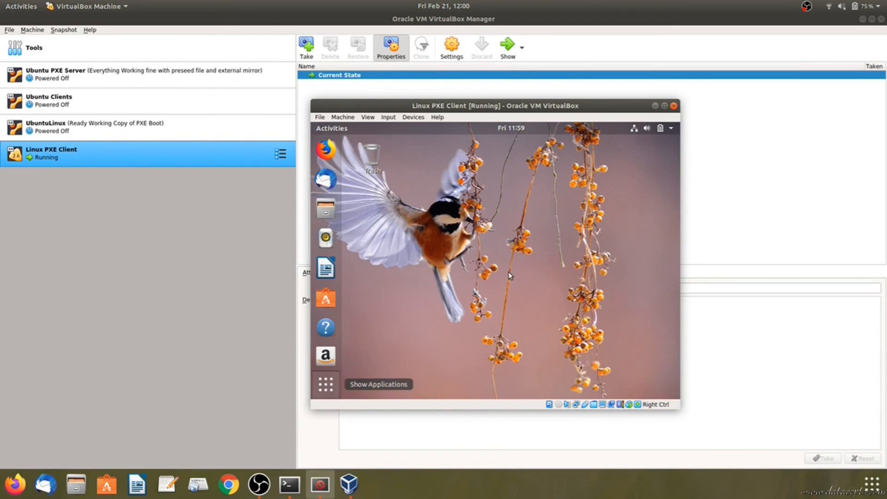
Launch Corebird from the virtual machine's installed applications to check it, and close it
key("super+a")
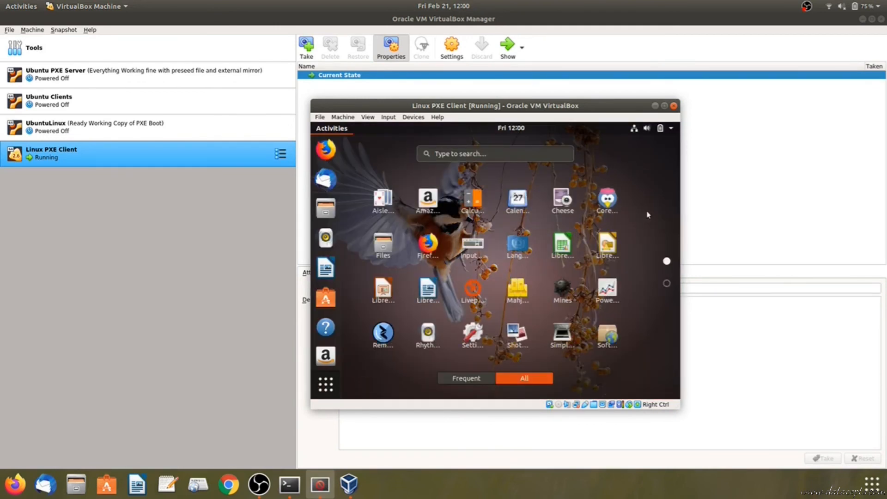
left_click(611, 206)
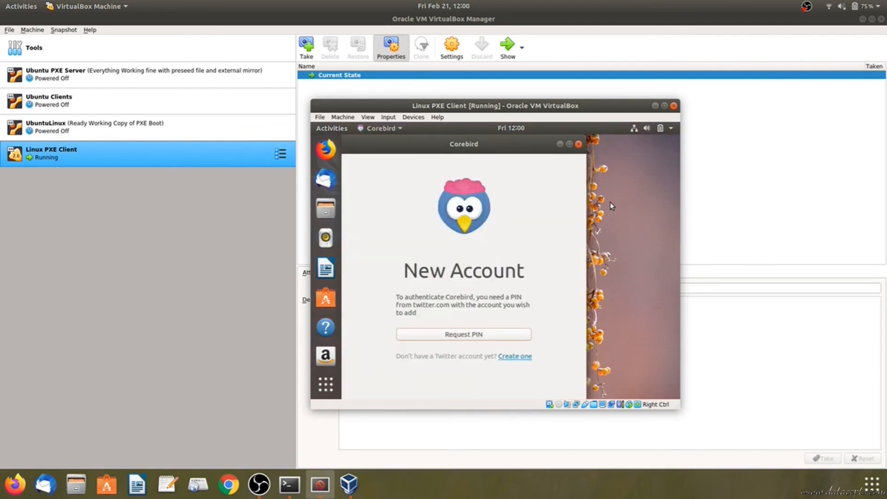
left_click(578, 144)
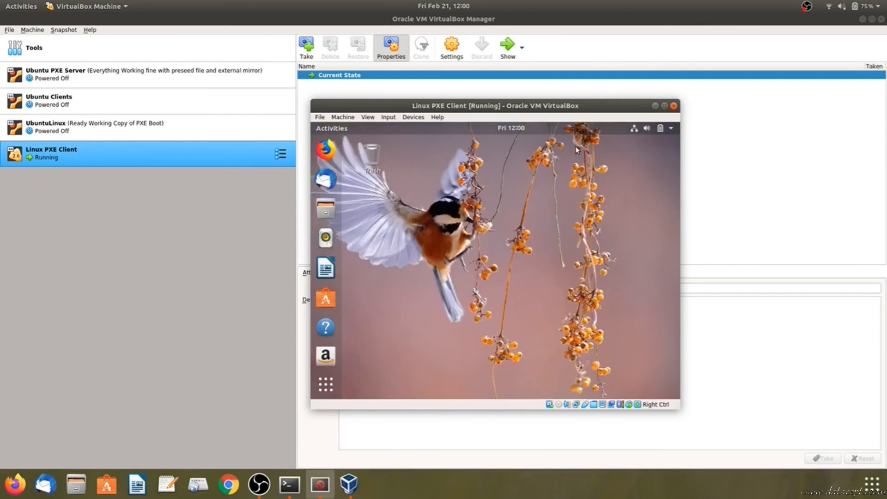